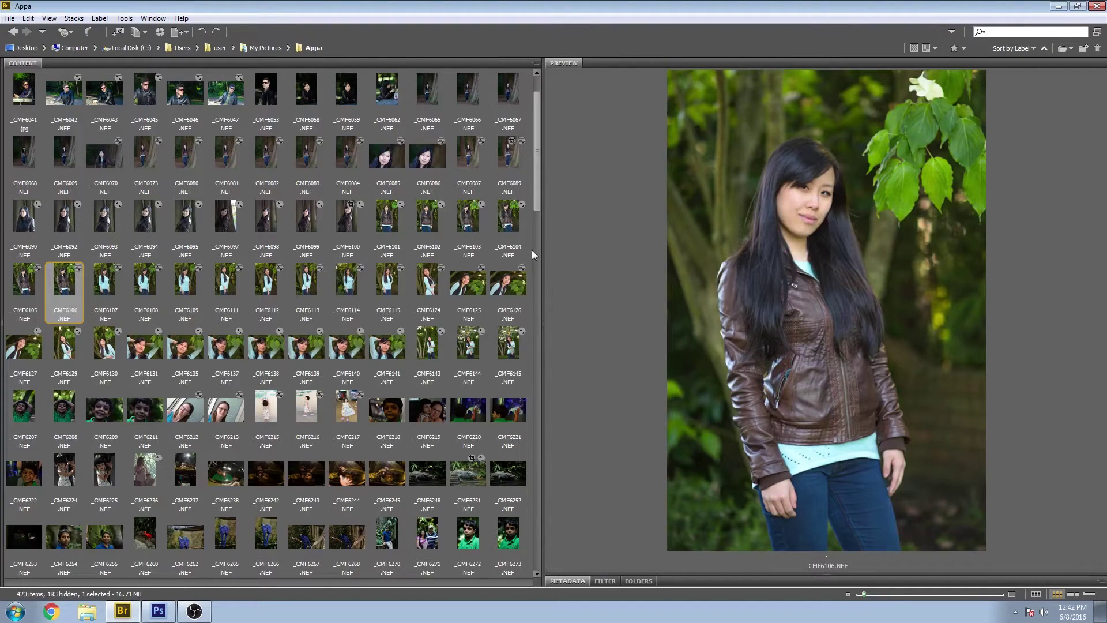
# Narrow the thumbnail area to four columns so the photo preview widens, and collapse the metadata area below the preview.
pyautogui.moveTo(543, 253); pyautogui.dragTo(508, 287)
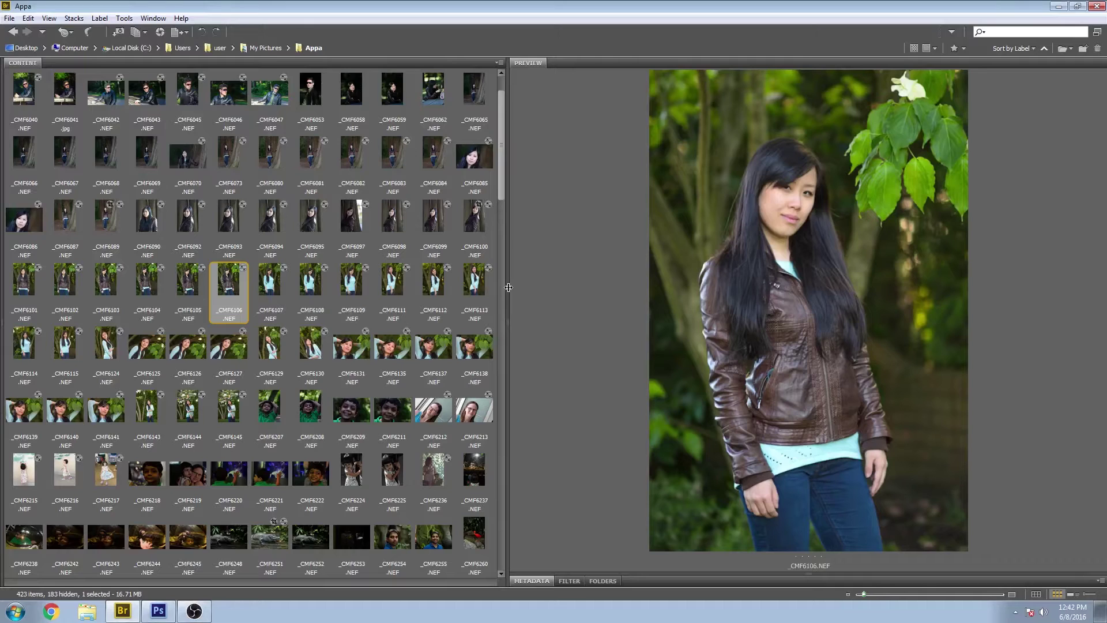
pyautogui.moveTo(508, 287); pyautogui.dragTo(196, 235)
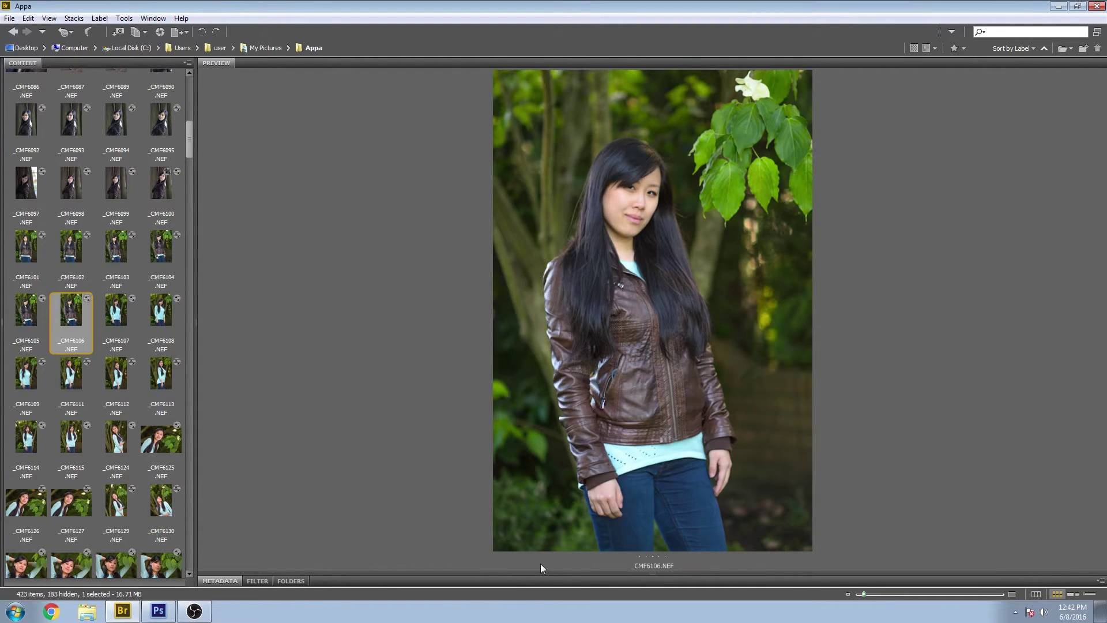
pyautogui.moveTo(539, 572); pyautogui.dragTo(566, 387)
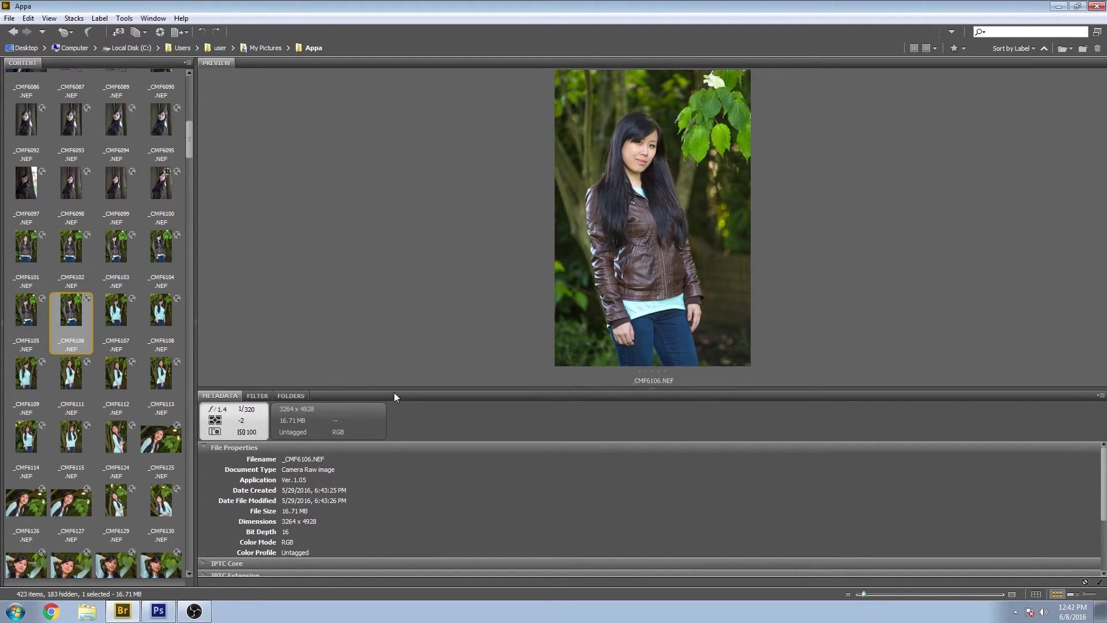
pyautogui.moveTo(392, 390); pyautogui.dragTo(439, 598)
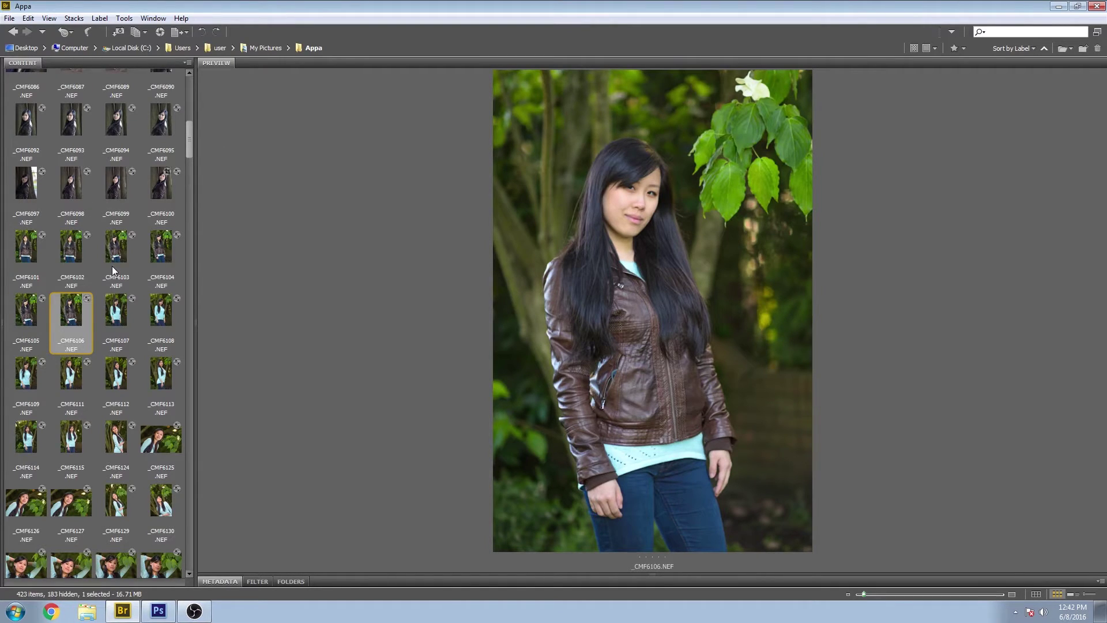
# Select the eight consecutive photos from _CMF6107.NEF through _CMF6115.NEF to preview them side by side.
pyautogui.scroll(3, 112, 265)
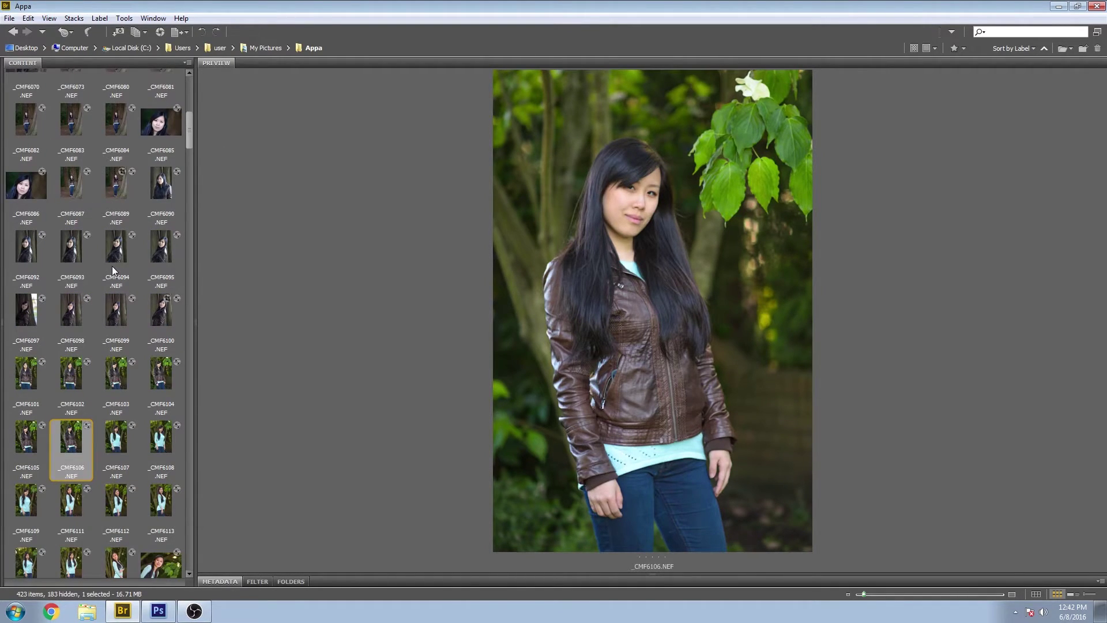
pyautogui.scroll(-1, 112, 266)
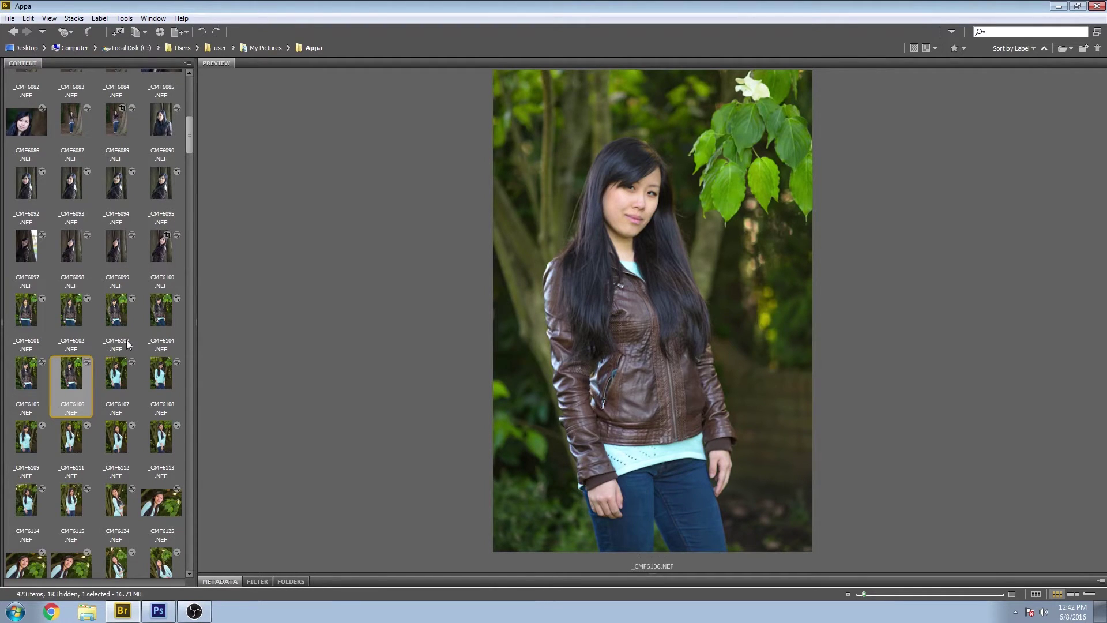
pyautogui.click(120, 375)
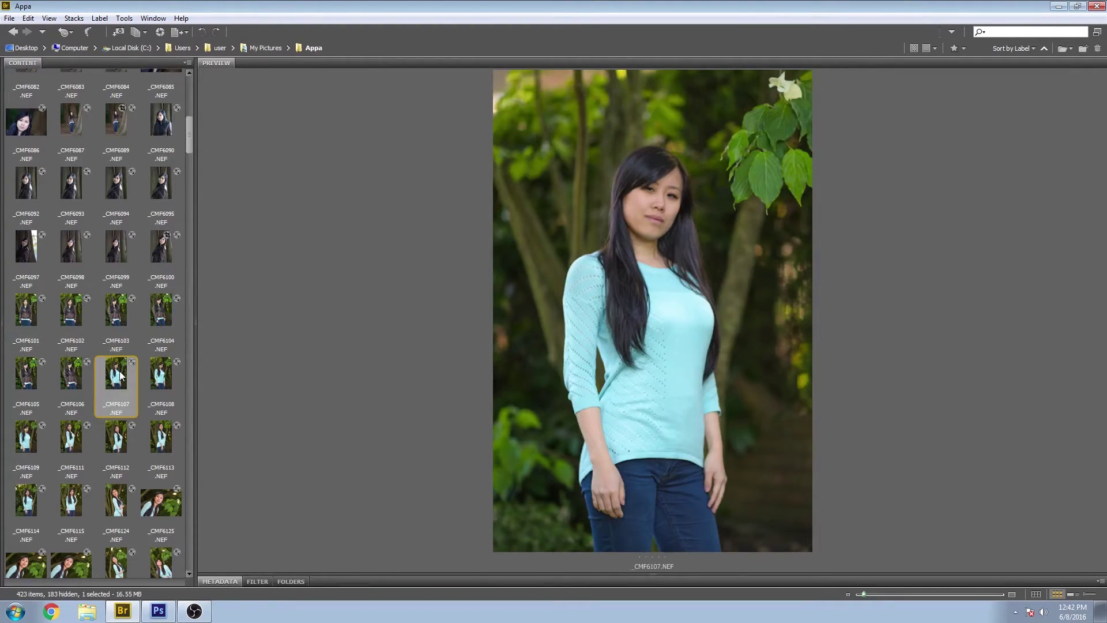
pyautogui.hotkey('shift', 'Right')
pyautogui.hotkey('shift', 'Right')
pyautogui.hotkey('shift', 'Right')
pyautogui.hotkey('shift', 'Right')
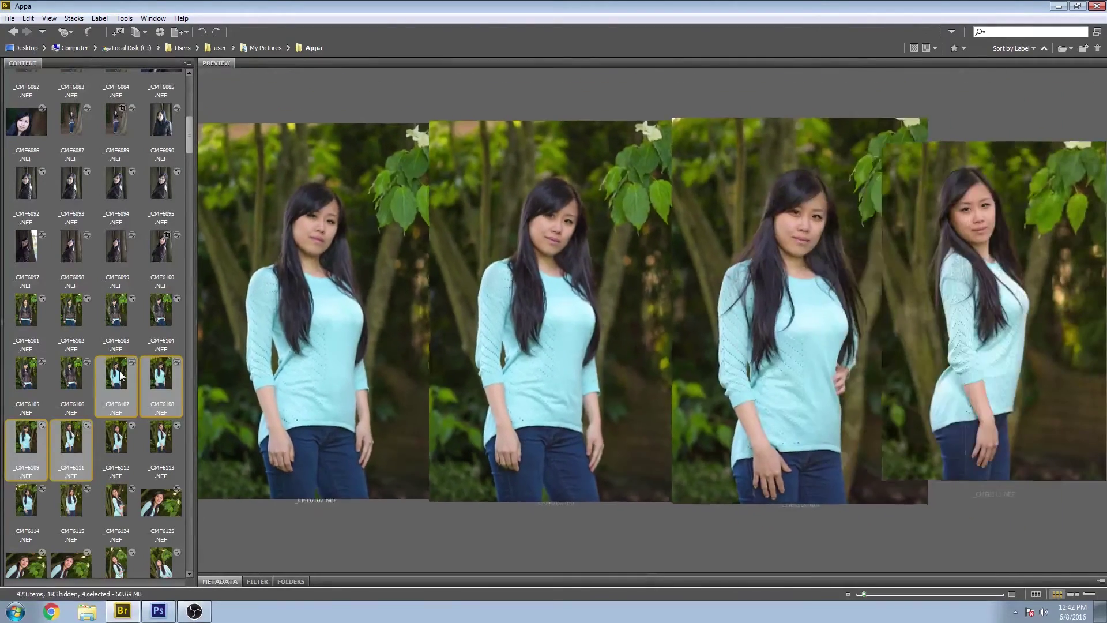
pyautogui.hotkey('shift', 'Right')
pyautogui.hotkey('shift', 'Right')
pyautogui.hotkey('shift', 'Right')
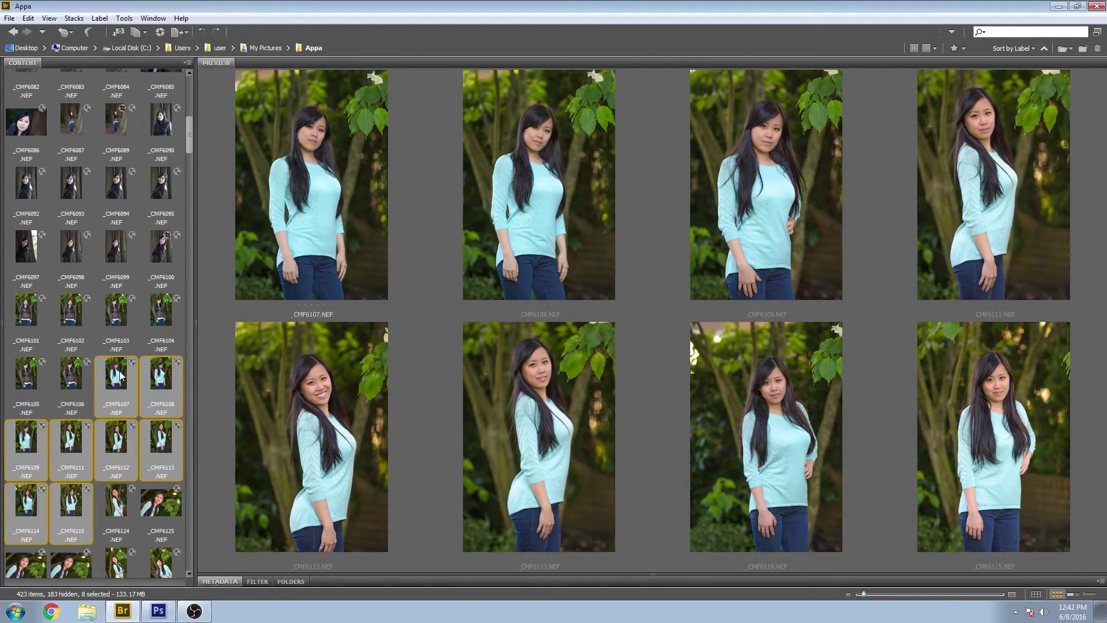
# Preview _CMF6092.NEF through _CMF6100.NEF together, and step through single photos back to _CMF6080.NEF and down to _CMF6089.NEF.
pyautogui.click(158, 249)
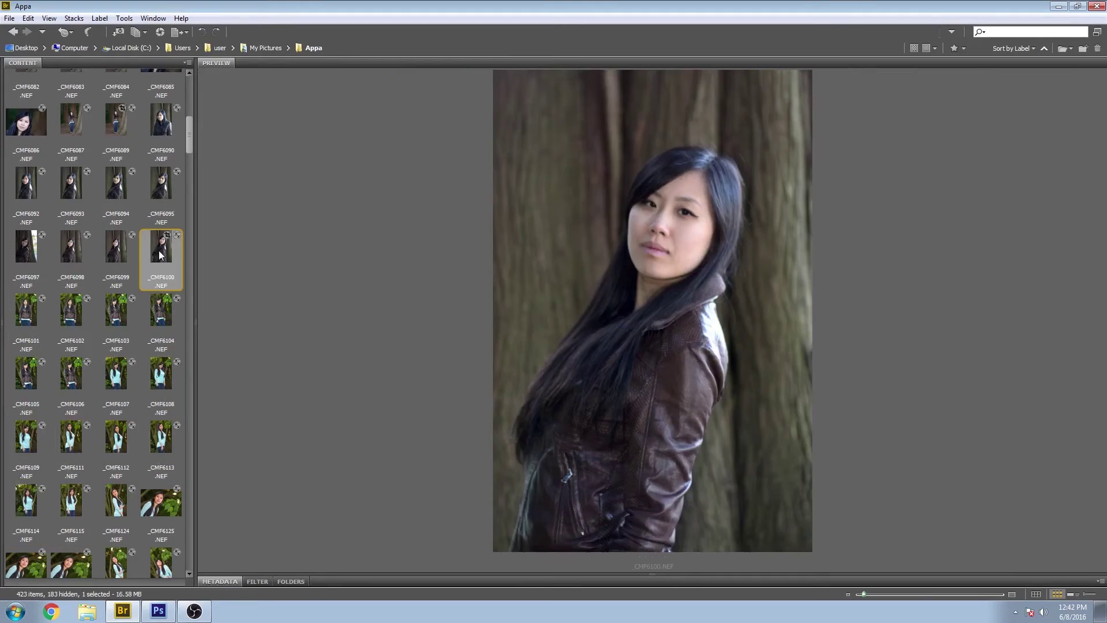
pyautogui.keyDown('shift'); pyautogui.click(26, 185); pyautogui.keyUp('shift')
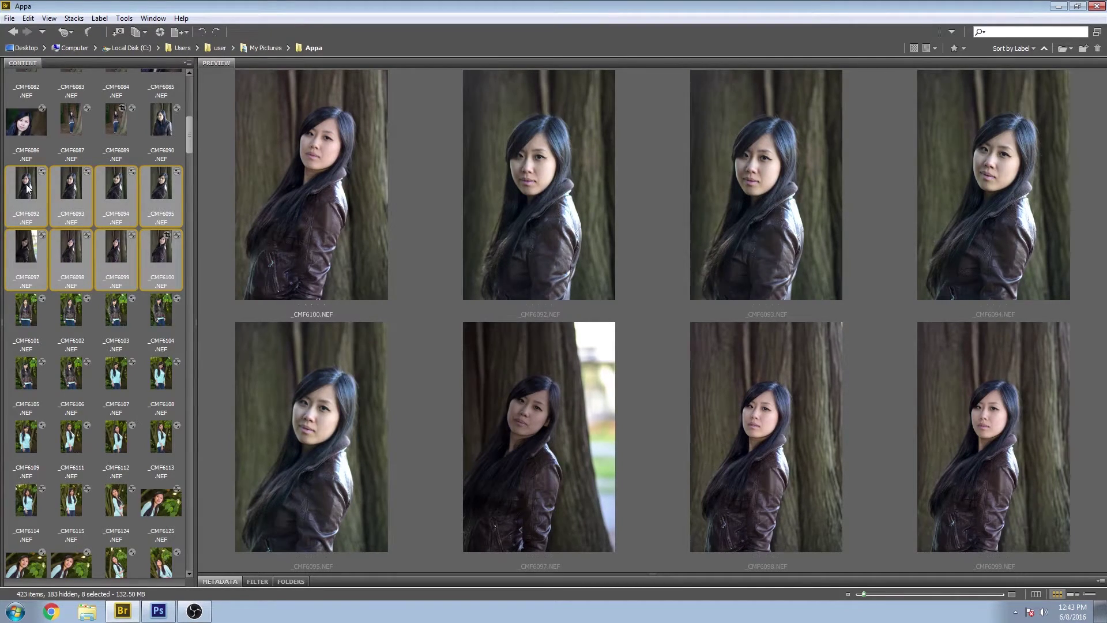
pyautogui.press('Left')
pyautogui.press('Left')
pyautogui.press('Left')
pyautogui.press('Left')
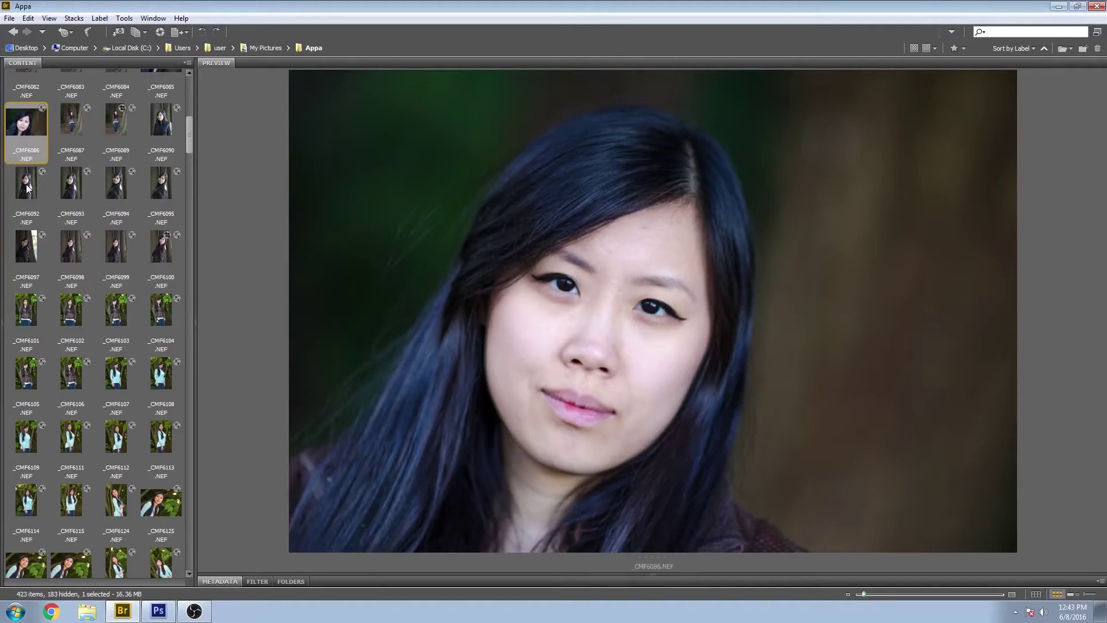
pyautogui.press('Left')
pyautogui.press('Left')
pyautogui.press('Left')
pyautogui.press('Left')
pyautogui.press('Left')
pyautogui.press('Left')
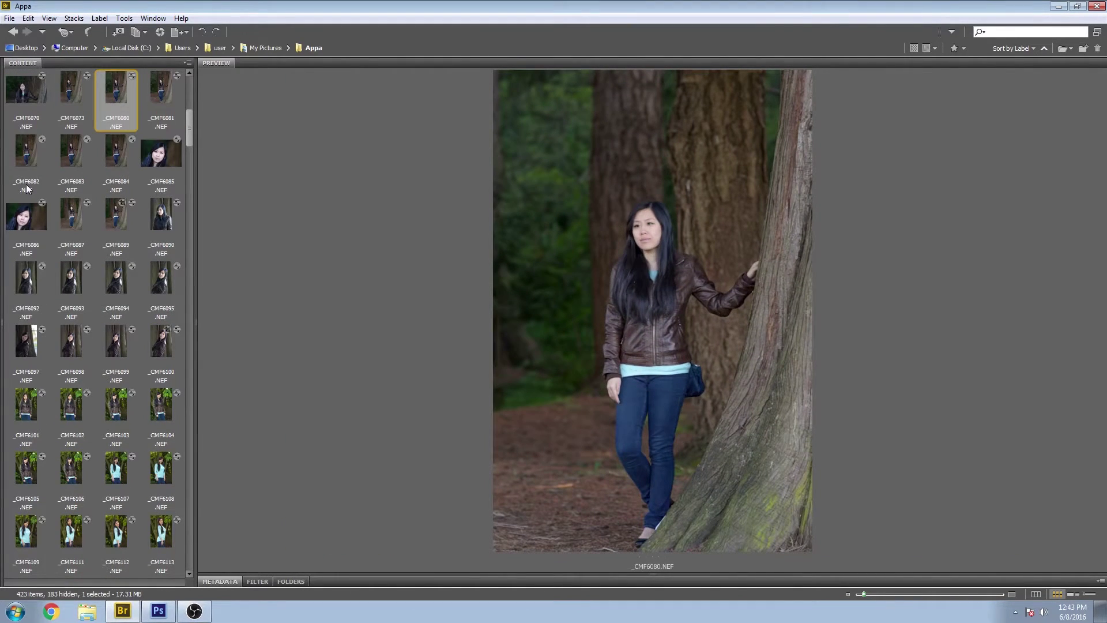
pyautogui.press('Down')
pyautogui.press('Down')
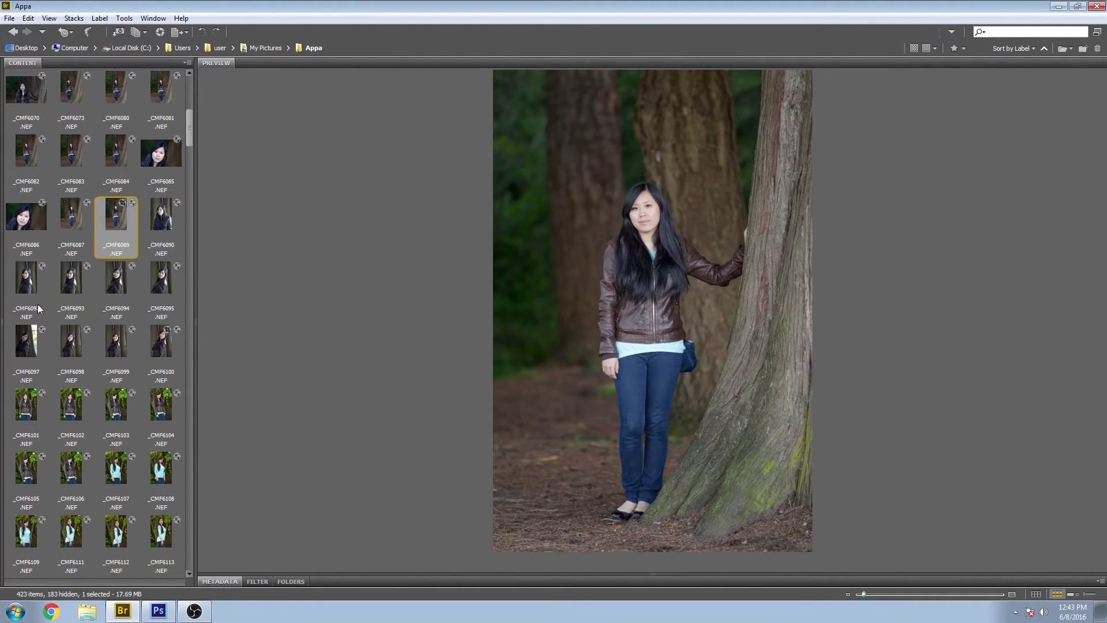
# Compare the nine teal-sweater photos from _CMF6107.NEF through _CMF6124.NEF side by side in the preview.
pyautogui.scroll(-2, 37, 303)
pyautogui.click(113, 345)
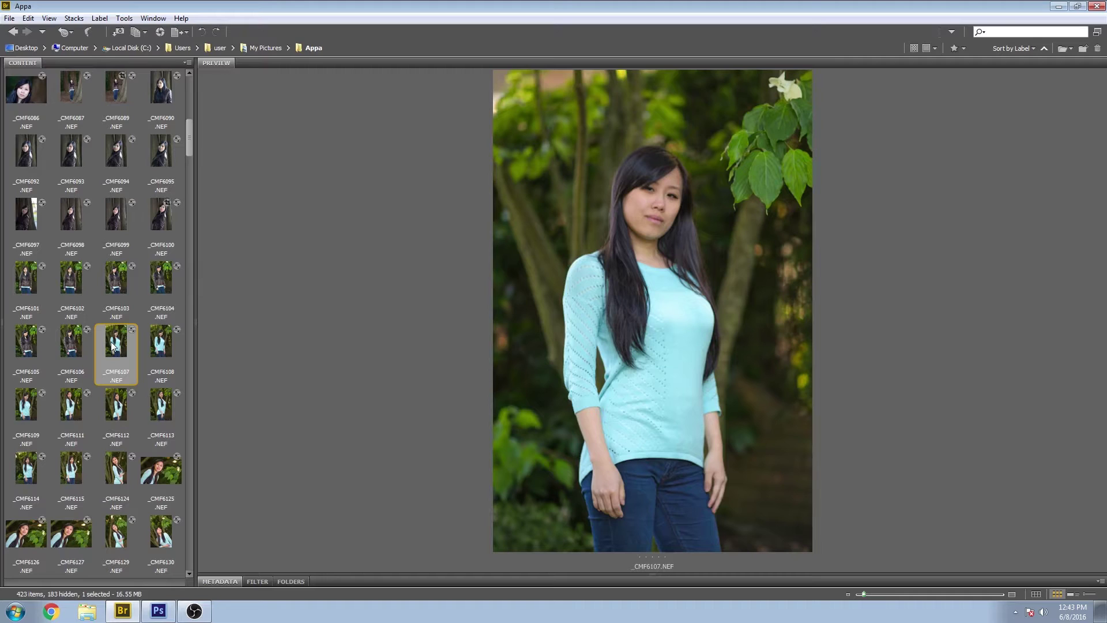
pyautogui.scroll(-1, 116, 346)
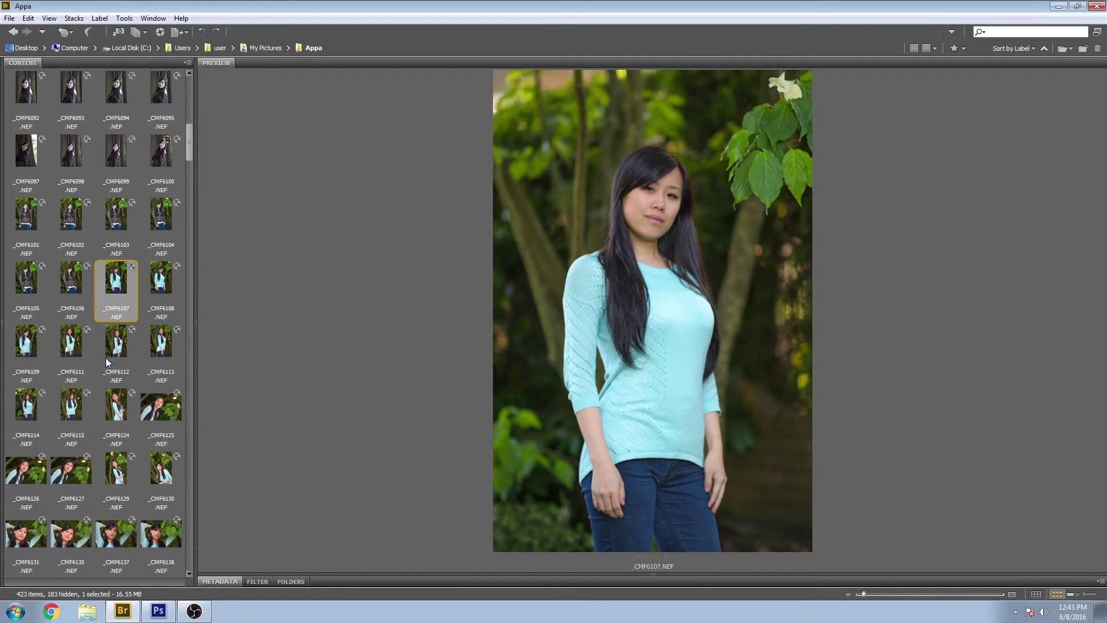
pyautogui.keyDown('shift'); pyautogui.click(116, 405); pyautogui.keyUp('shift')
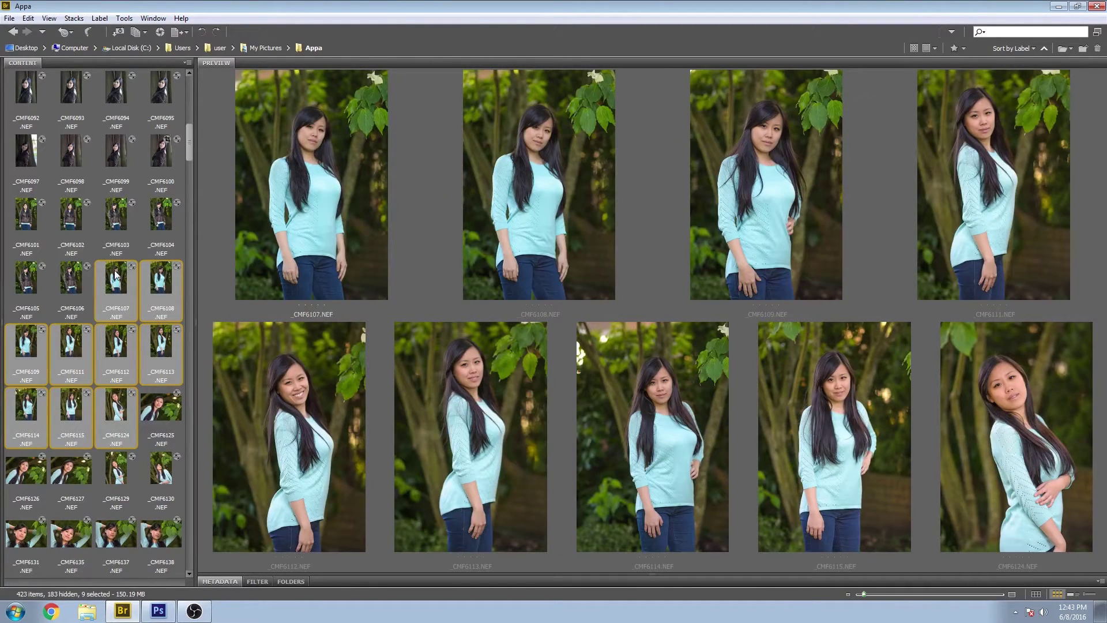
pyautogui.click(113, 277)
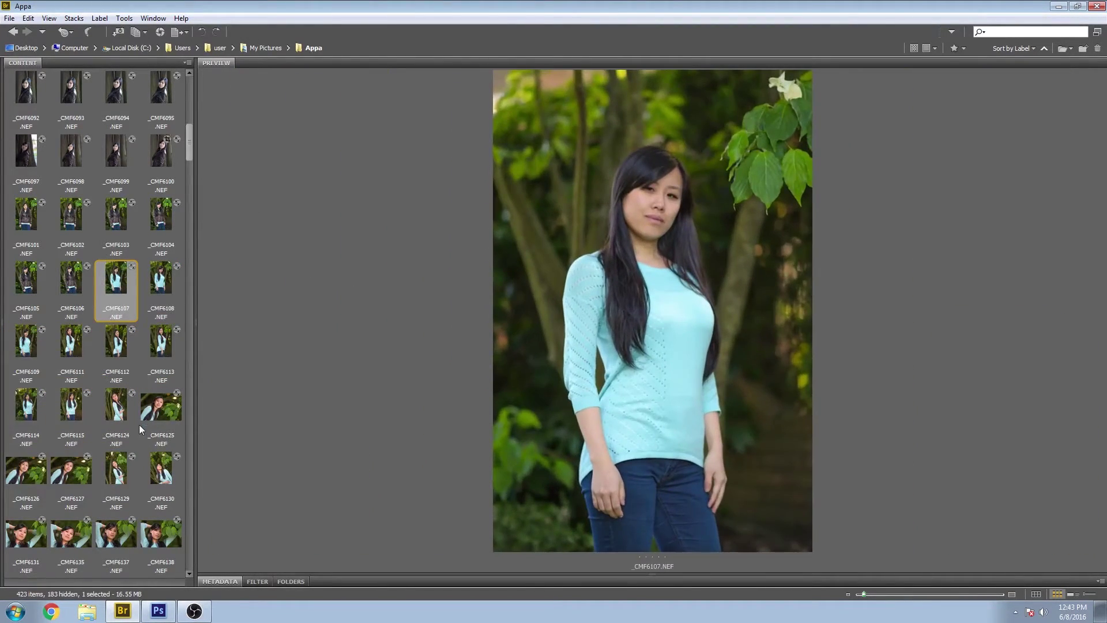
pyautogui.keyDown('shift'); pyautogui.click(121, 411); pyautogui.keyUp('shift')
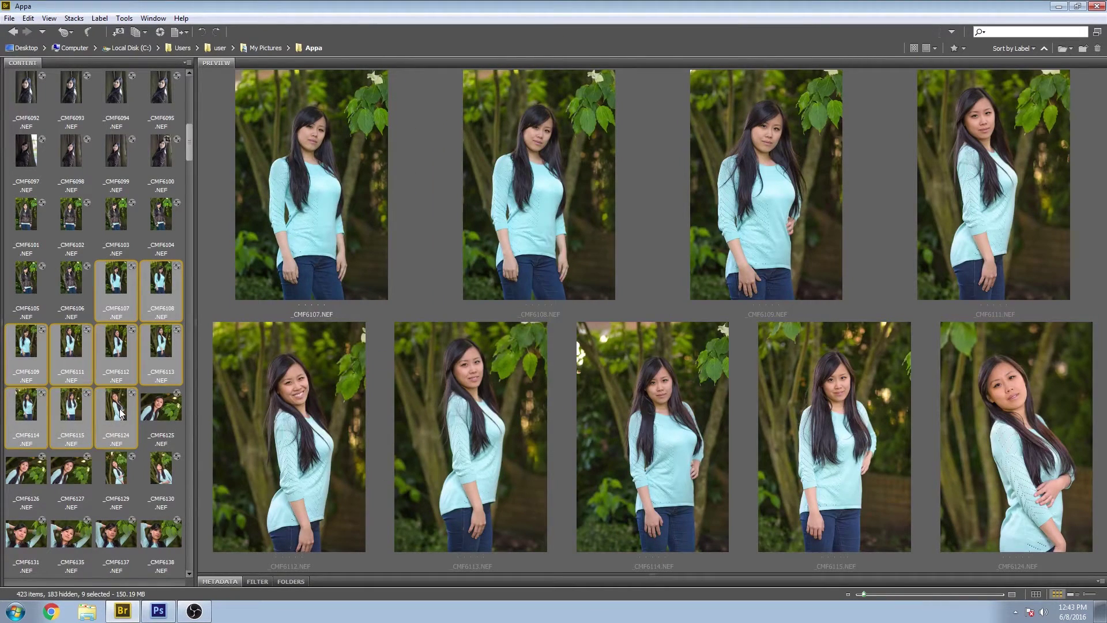
# Preview only the individual photos _CMF6107, _CMF6108, _CMF6111, _CMF6113, _CMF6114 and _CMF6124 together.
pyautogui.click(114, 268)
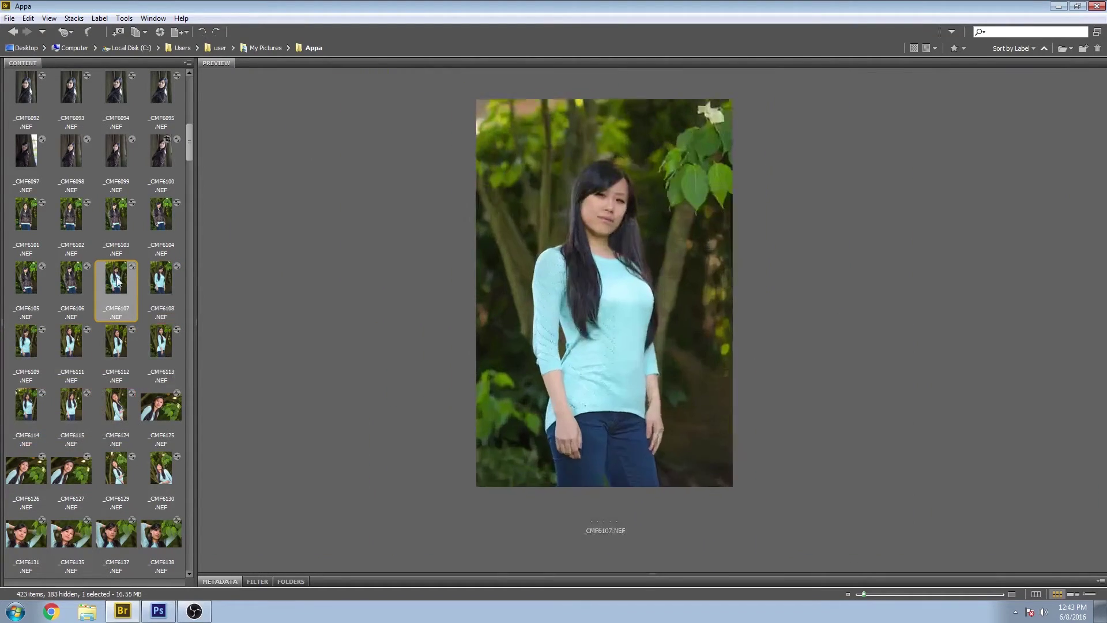
pyautogui.keyDown('ctrl'); pyautogui.click(161, 279); pyautogui.keyUp('ctrl')
pyautogui.keyDown('ctrl'); pyautogui.click(78, 340); pyautogui.keyUp('ctrl')
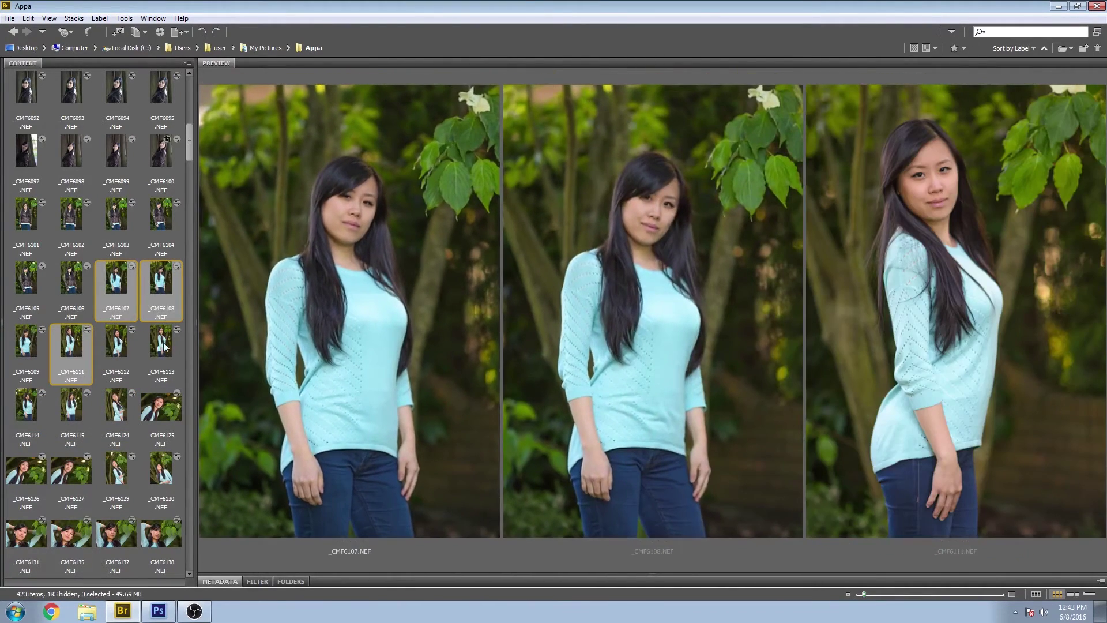
pyautogui.keyDown('ctrl'); pyautogui.click(161, 343); pyautogui.keyUp('ctrl')
pyautogui.keyDown('ctrl'); pyautogui.click(27, 406); pyautogui.keyUp('ctrl')
pyautogui.keyDown('ctrl'); pyautogui.click(107, 411); pyautogui.keyUp('ctrl')
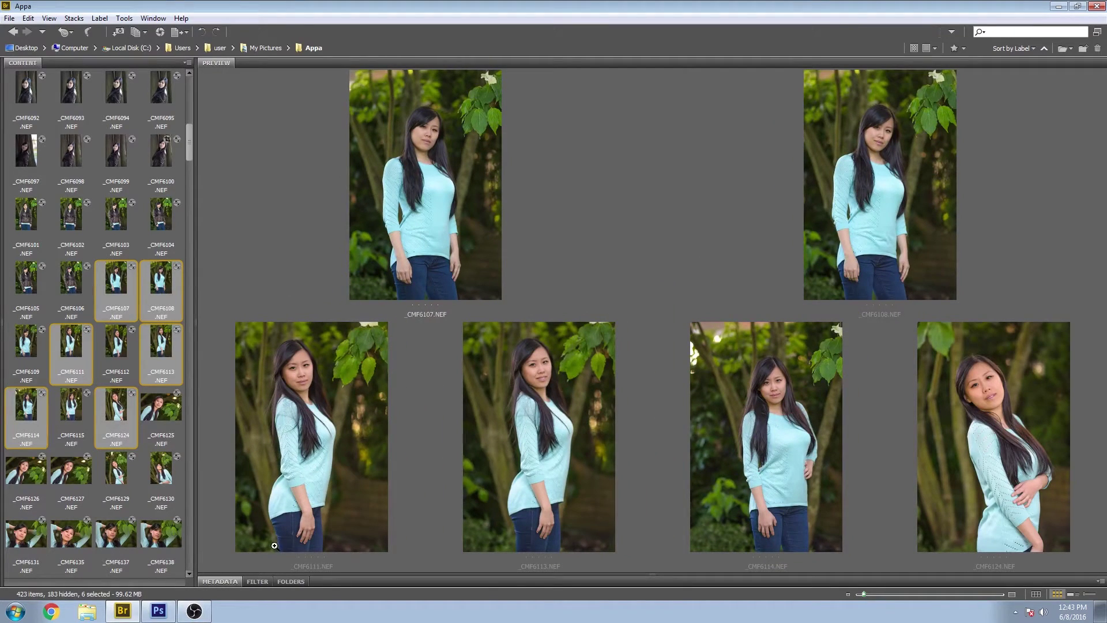
# Remove the six individually picked photos from the selection one by one until none is selected.
pyautogui.keyDown('ctrl'); pyautogui.click(115, 407); pyautogui.keyUp('ctrl')
pyautogui.keyDown('ctrl'); pyautogui.click(26, 408); pyautogui.keyUp('ctrl')
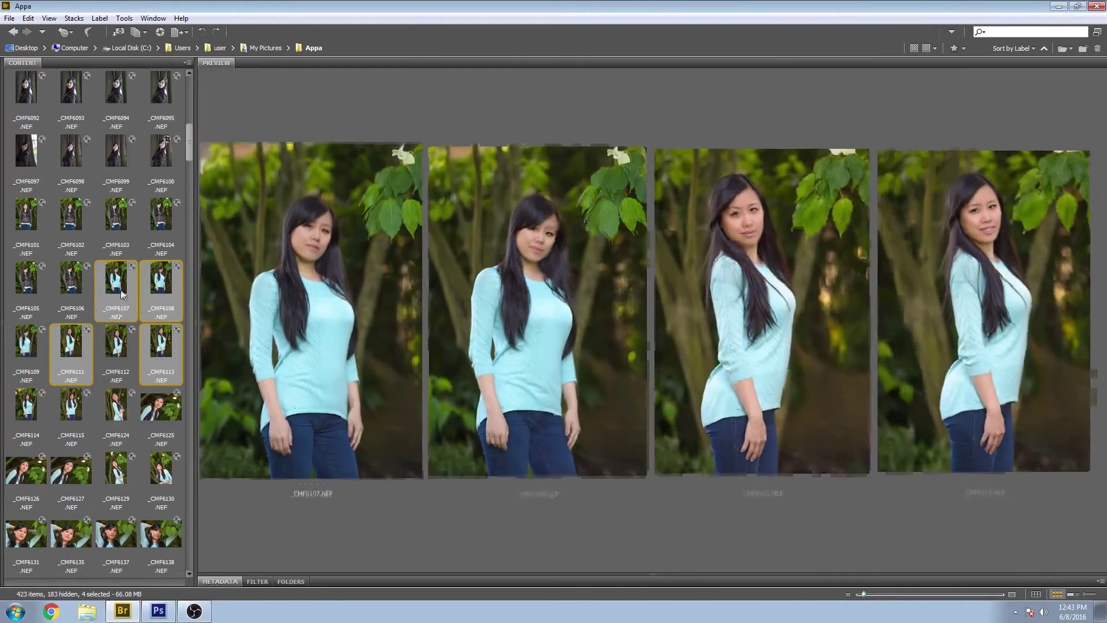
pyautogui.keyDown('ctrl'); pyautogui.click(116, 283); pyautogui.keyUp('ctrl')
pyautogui.keyDown('ctrl'); pyautogui.click(161, 282); pyautogui.keyUp('ctrl')
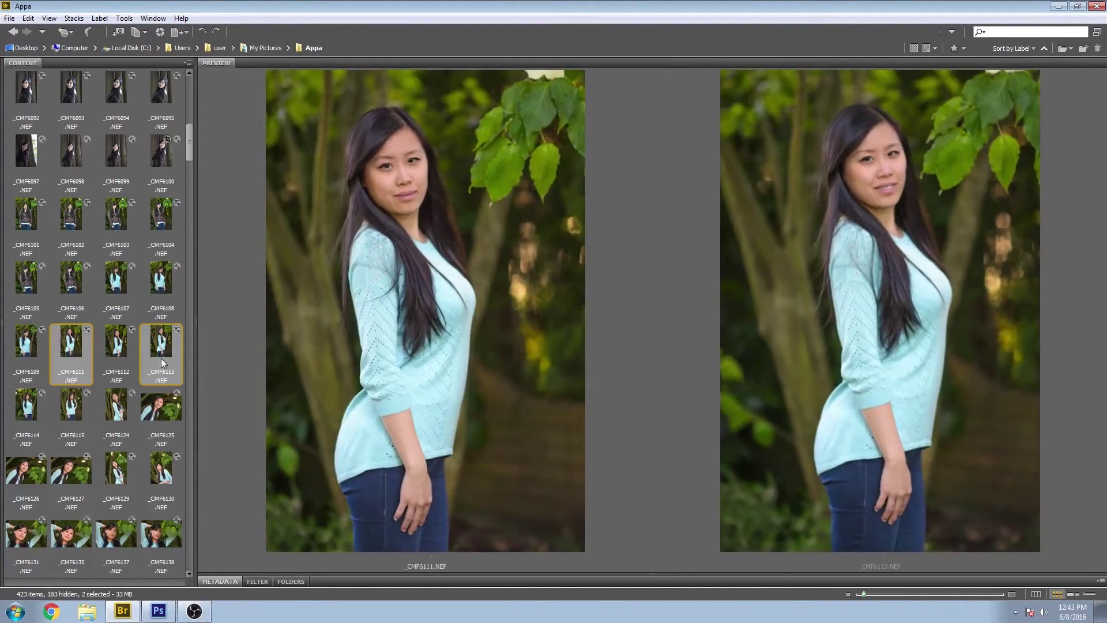
pyautogui.keyDown('ctrl'); pyautogui.click(161, 356); pyautogui.keyUp('ctrl')
pyautogui.keyDown('ctrl'); pyautogui.click(75, 346); pyautogui.keyUp('ctrl')
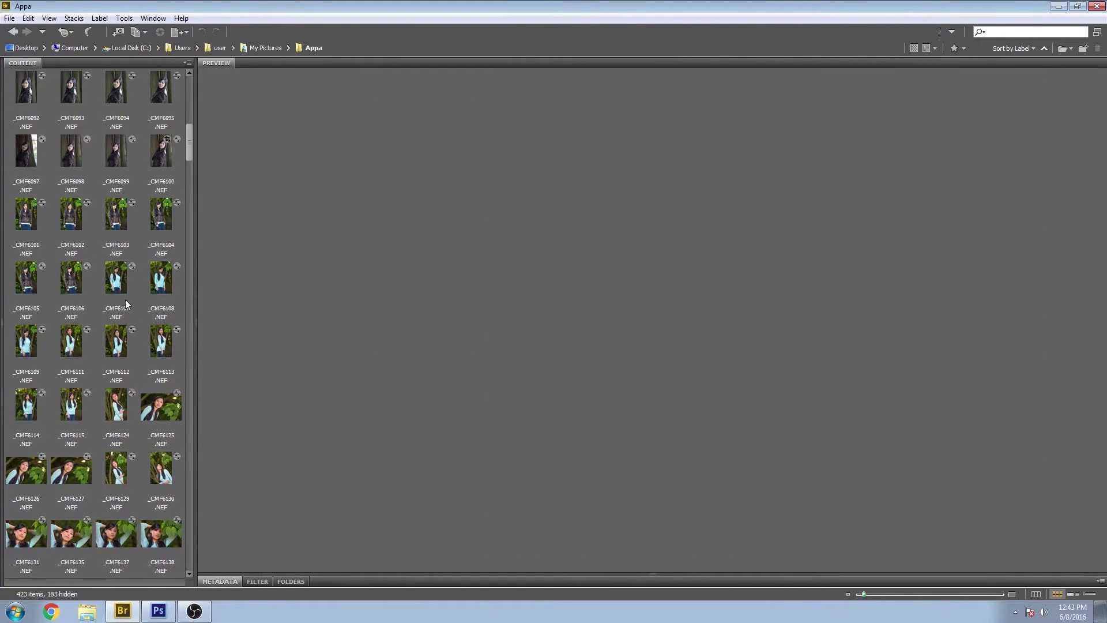
# Select photos _CMF6107.NEF through _CMF6124.NEF and magnify the eye in the first one at 100%.
pyautogui.click(120, 276)
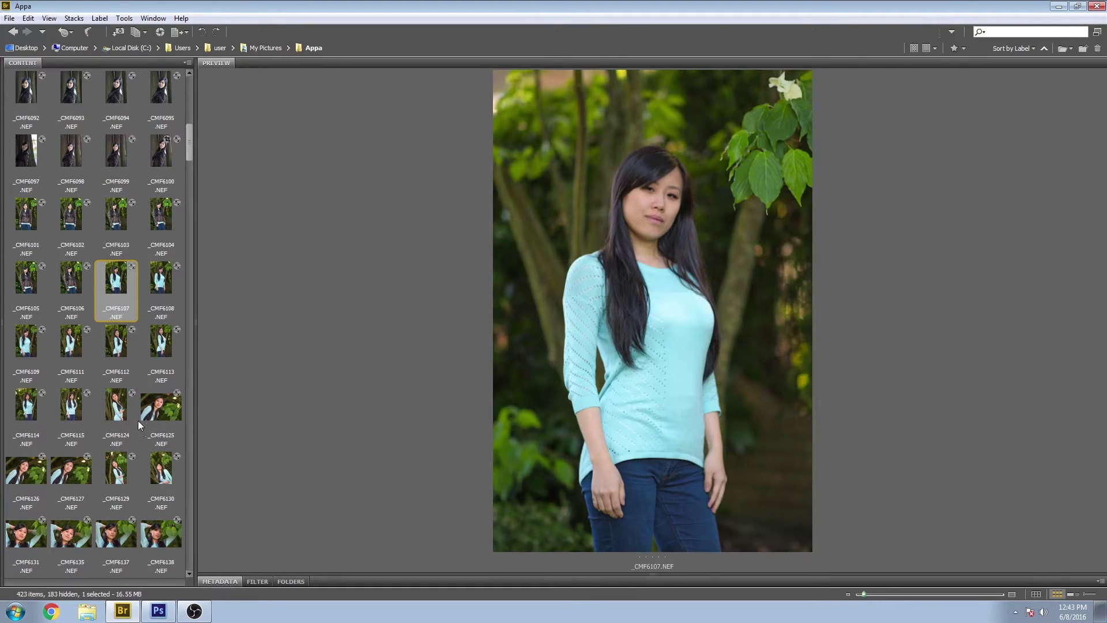
pyautogui.keyDown('shift'); pyautogui.click(118, 403); pyautogui.keyUp('shift')
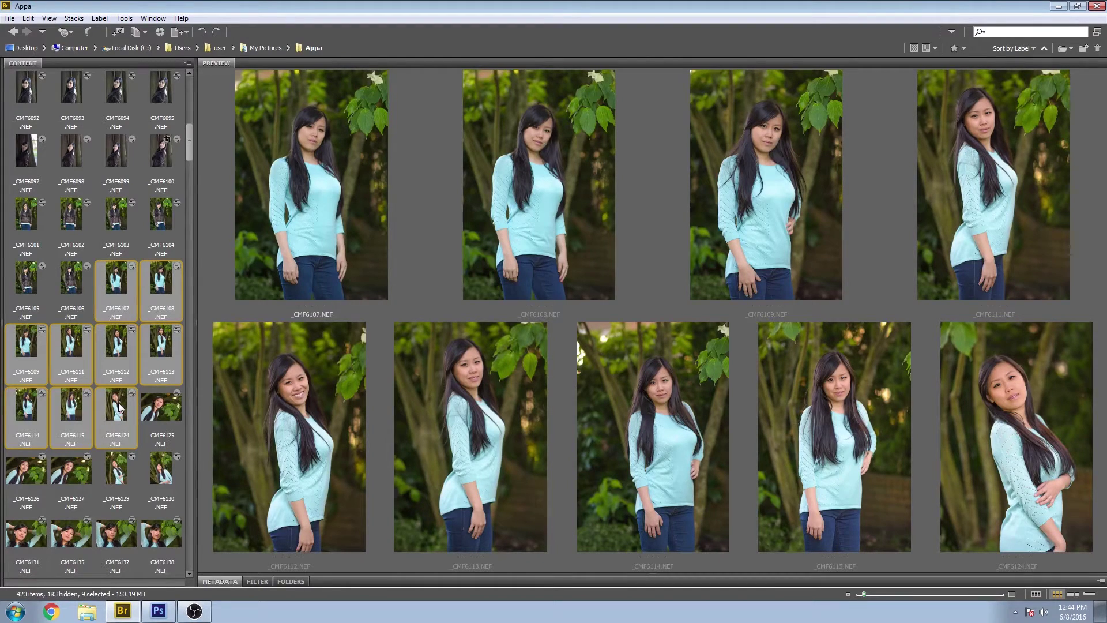
pyautogui.click(318, 129)
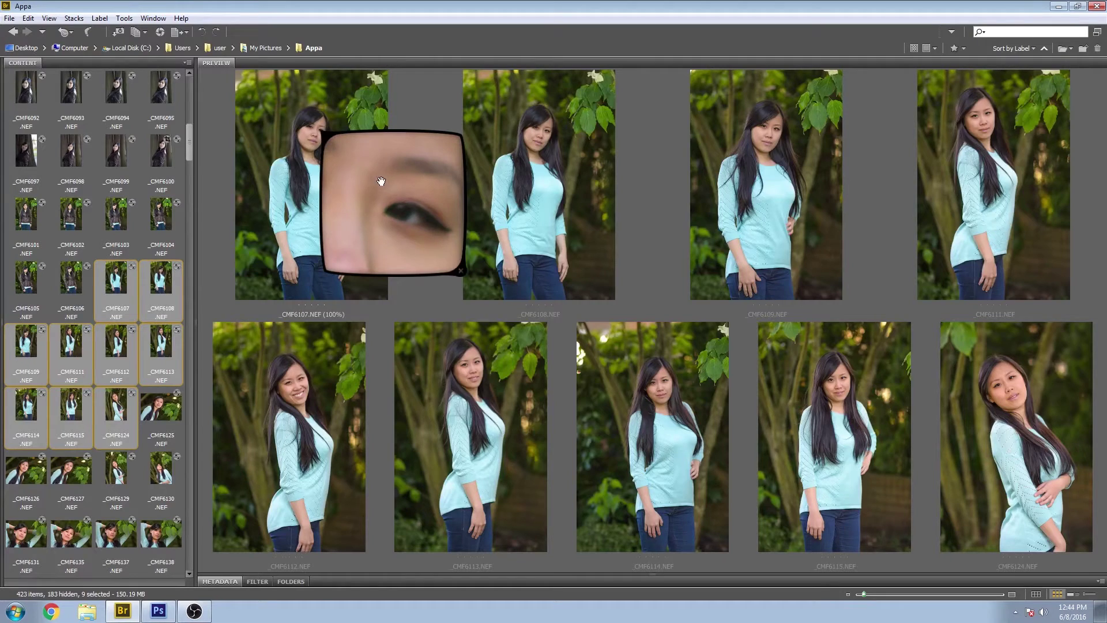
pyautogui.moveTo(329, 136)
pyautogui.mouseDown()
pyautogui.moveTo(305, 218)
pyautogui.moveTo(313, 232)
pyautogui.moveTo(306, 205)
pyautogui.moveTo(319, 225)
pyautogui.moveTo(329, 165)
pyautogui.moveTo(319, 131)
pyautogui.moveTo(292, 154)
pyautogui.moveTo(285, 247)
pyautogui.moveTo(294, 277)
pyautogui.moveTo(323, 140)
pyautogui.moveTo(311, 124)
pyautogui.moveTo(319, 136)
pyautogui.mouseUp()
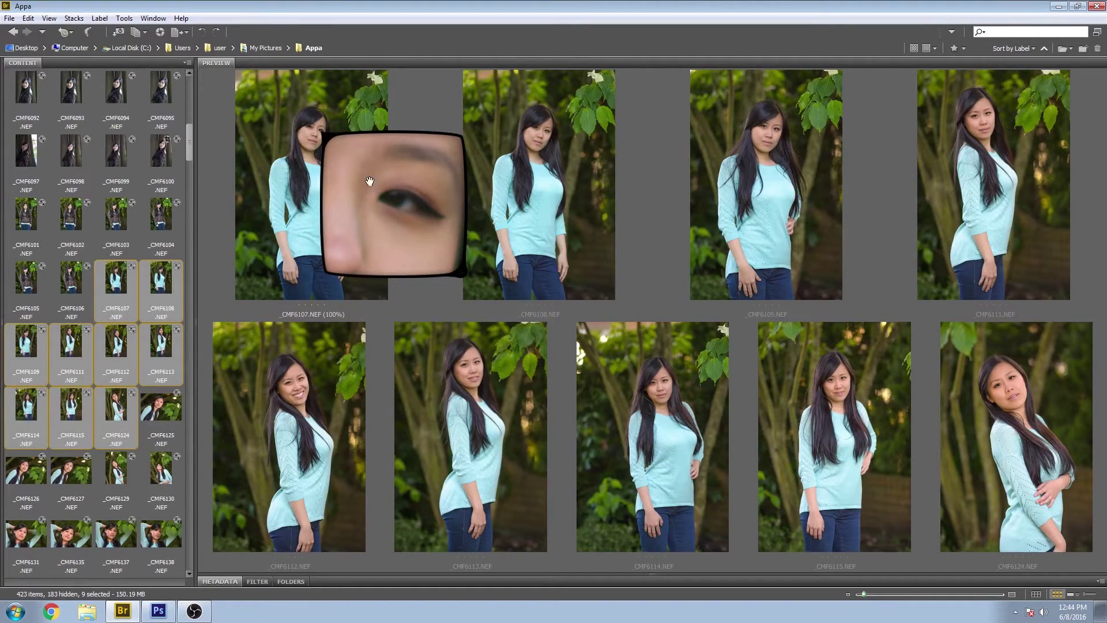
# Magnify the eye at 100% in each of the other eight previewed photos to compare their sharpness.
pyautogui.click(547, 135)
pyautogui.click(776, 132)
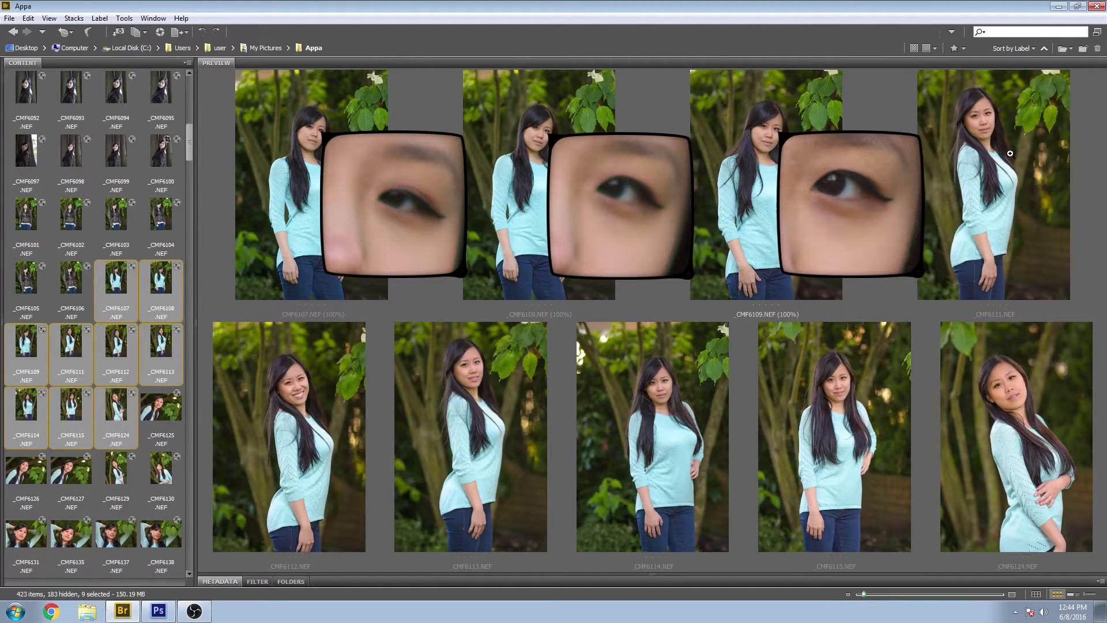
pyautogui.click(989, 116)
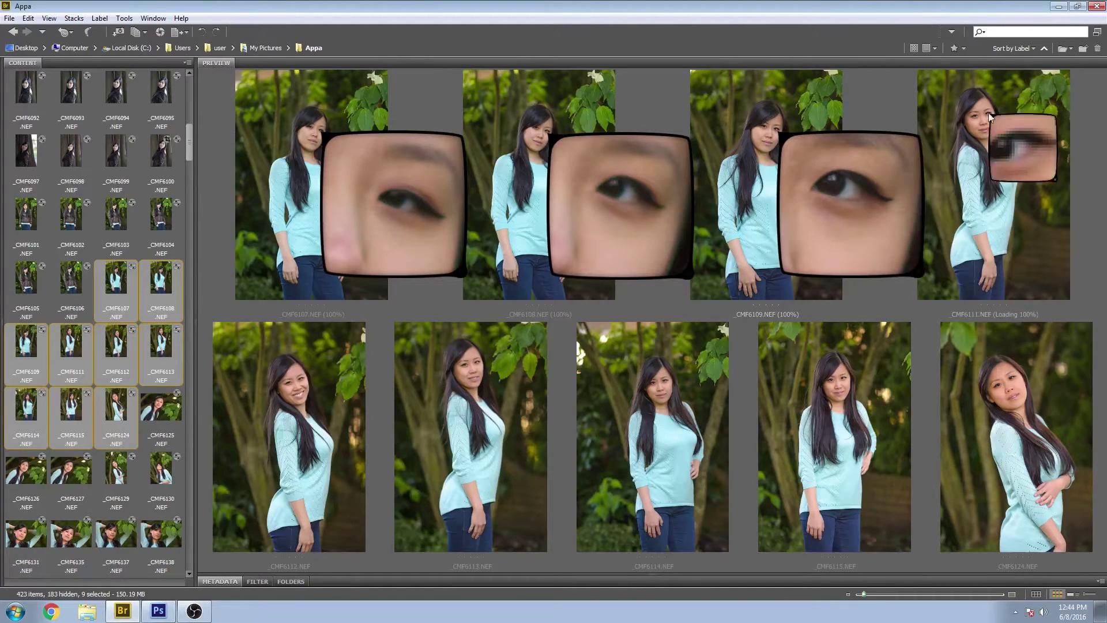
pyautogui.click(1013, 380)
pyautogui.click(840, 379)
pyautogui.click(661, 385)
pyautogui.click(475, 363)
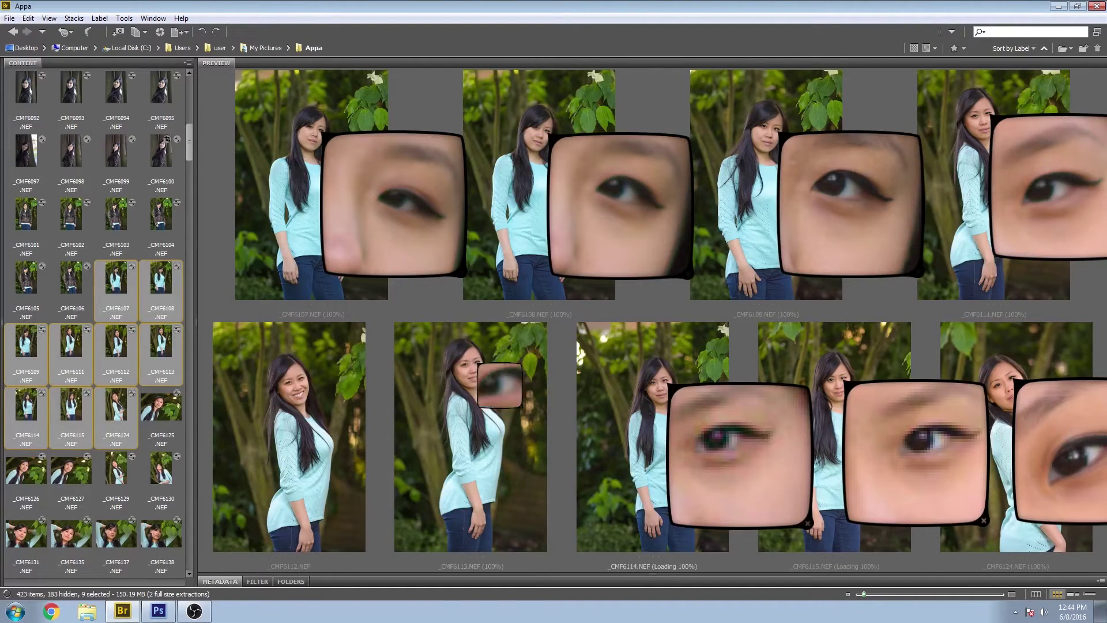
pyautogui.click(303, 380)
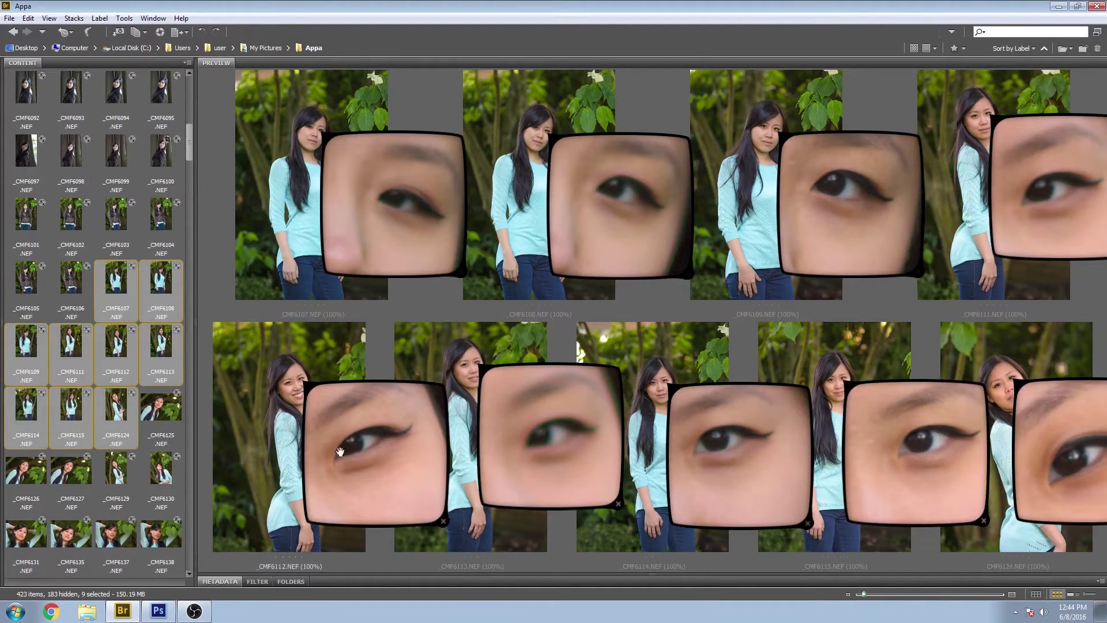
# Remove photos _CMF6113.NEF and _CMF6107.NEF from the magnified comparison, keeping the other photos selected.
pyautogui.keyDown('ctrl'); pyautogui.click(165, 337); pyautogui.keyUp('ctrl')
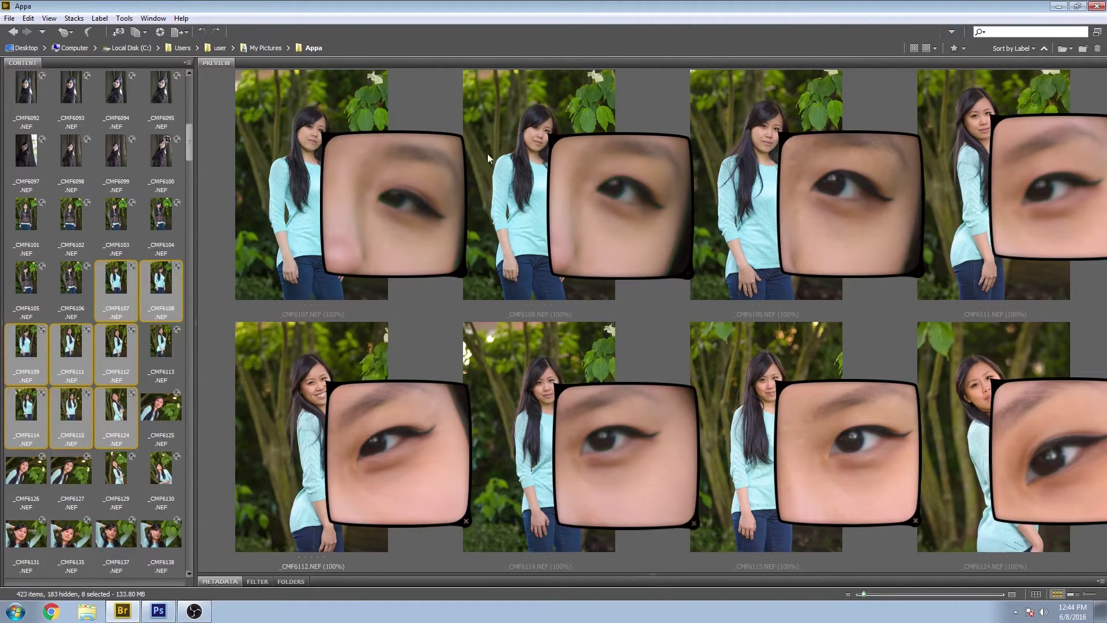
pyautogui.keyDown('ctrl'); pyautogui.click(124, 279); pyautogui.keyUp('ctrl')
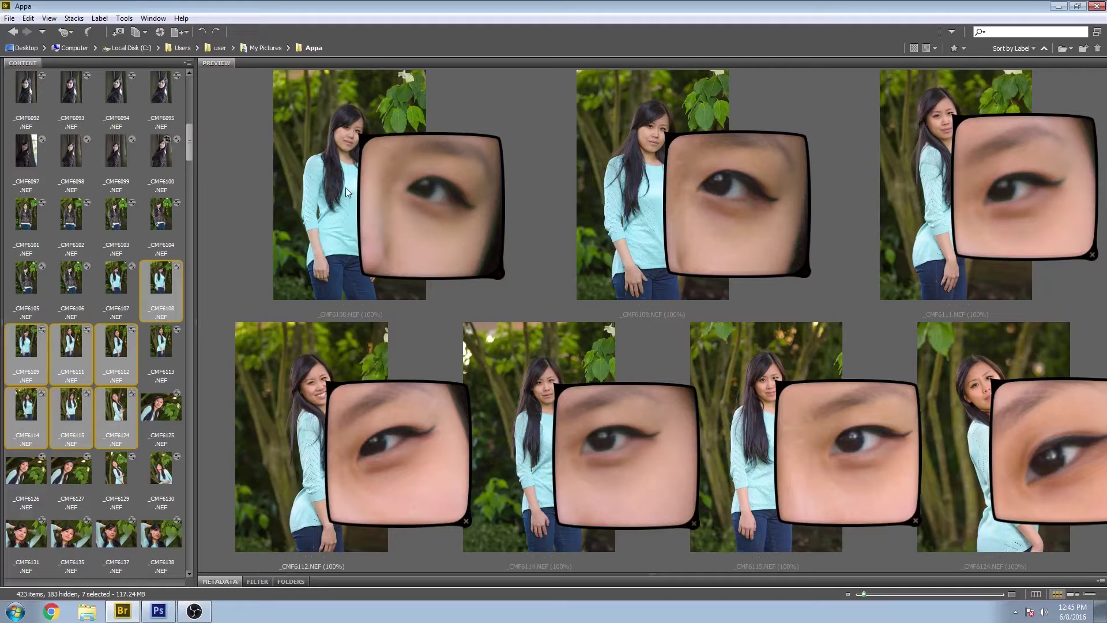
# Remove photos _CMF6108.NEF and _CMF6111.NEF from the magnified comparison and widen the preview area.
pyautogui.keyDown('ctrl'); pyautogui.click(163, 280); pyautogui.keyUp('ctrl')
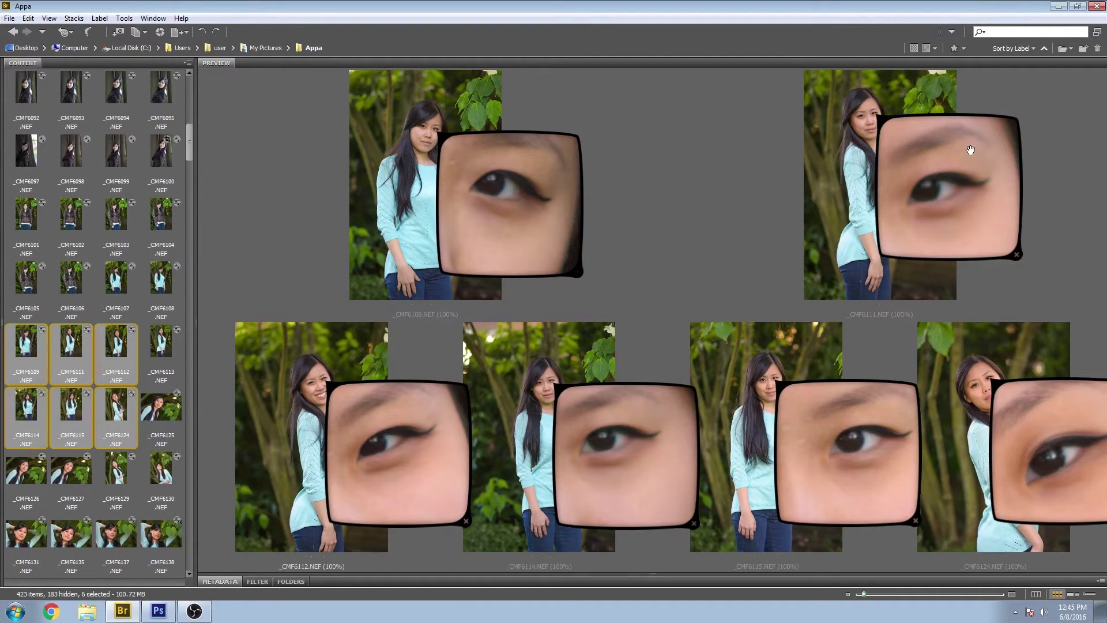
pyautogui.keyDown('ctrl'); pyautogui.click(72, 340); pyautogui.keyUp('ctrl')
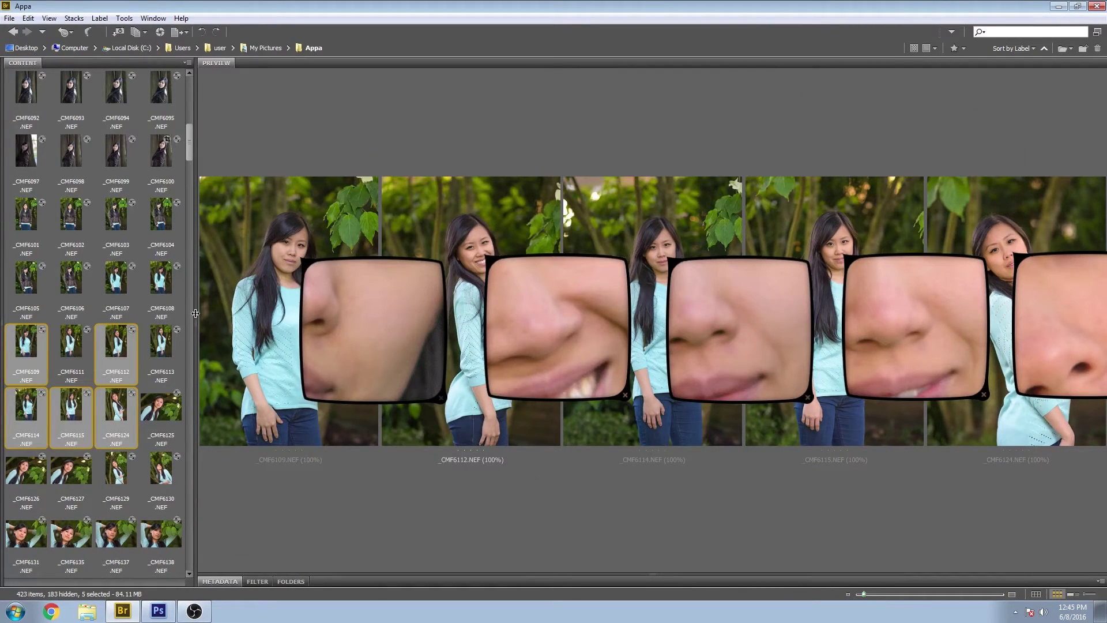
pyautogui.moveTo(195, 274); pyautogui.dragTo(143, 280)
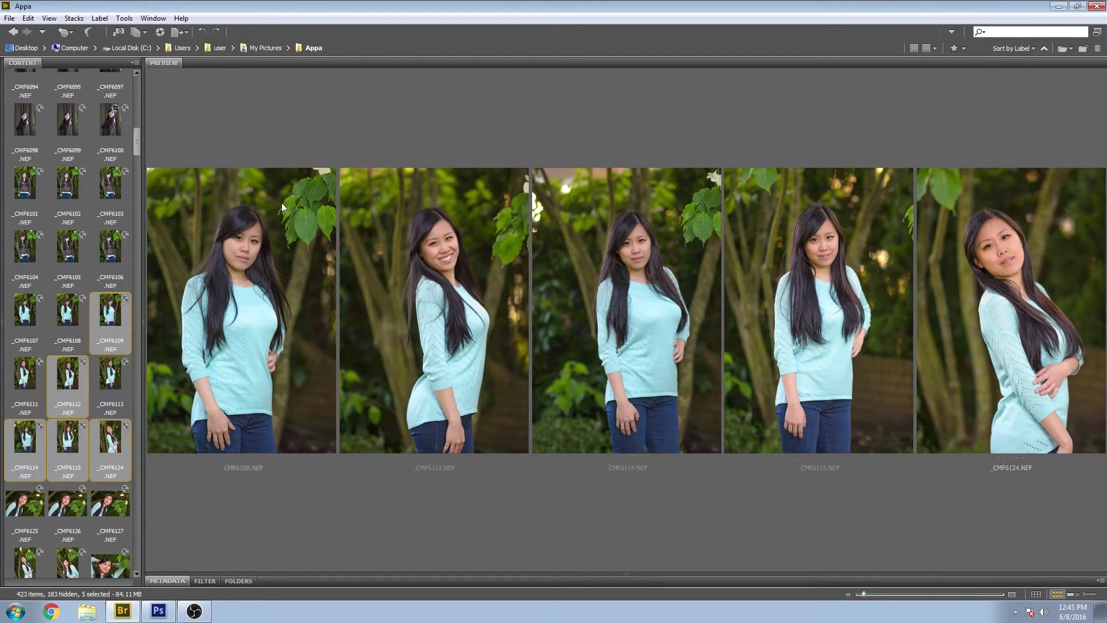
# Try a two-star rating on photo _CMF6109.NEF and reset it to No Rating.
pyautogui.rightClick(283, 206)
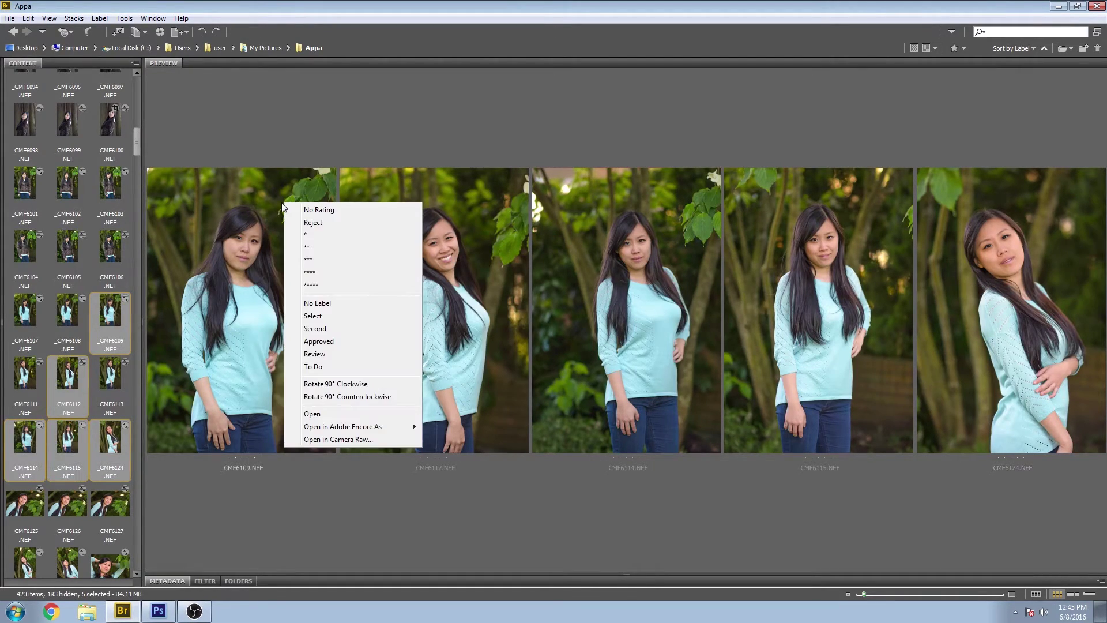
pyautogui.click(339, 247)
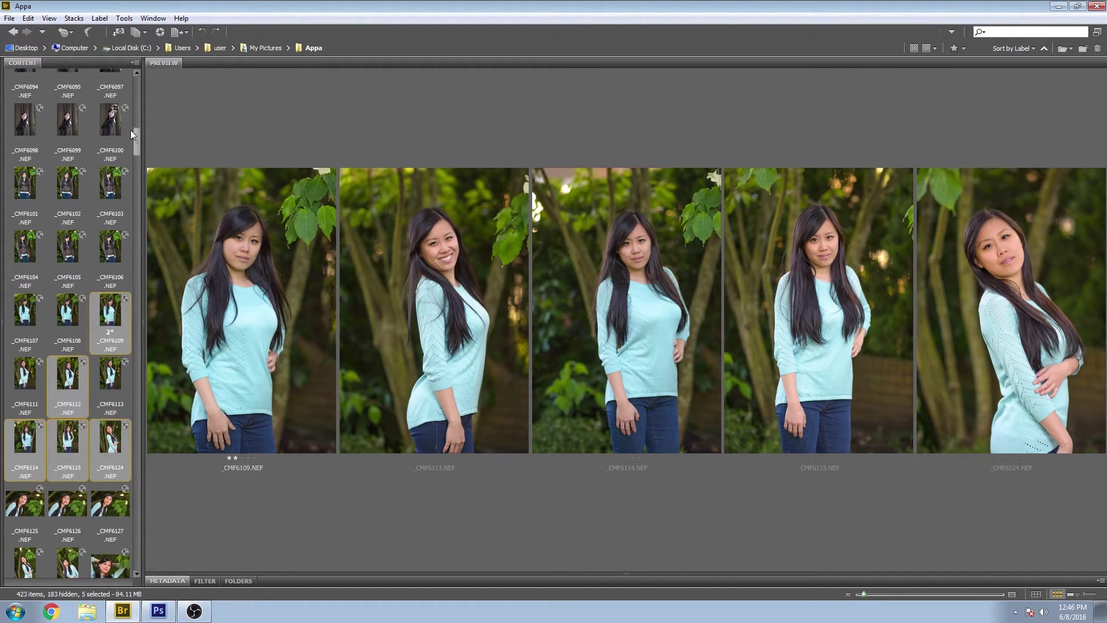
pyautogui.moveTo(136, 134)
pyautogui.mouseDown()
pyautogui.moveTo(148, 176)
pyautogui.moveTo(150, 134)
pyautogui.mouseUp()
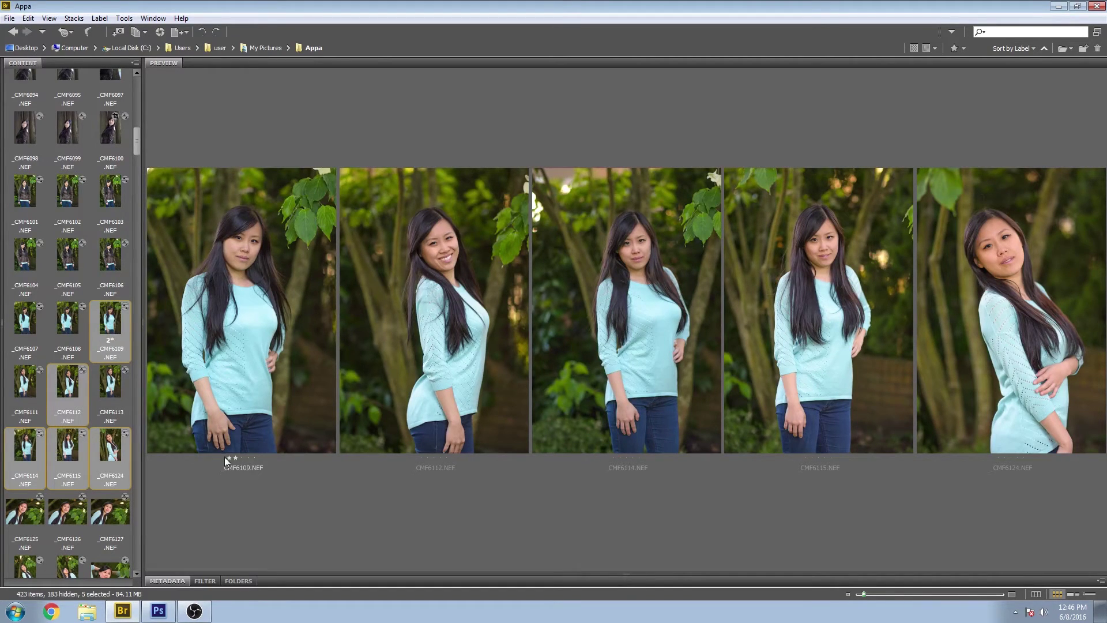
pyautogui.rightClick(235, 362)
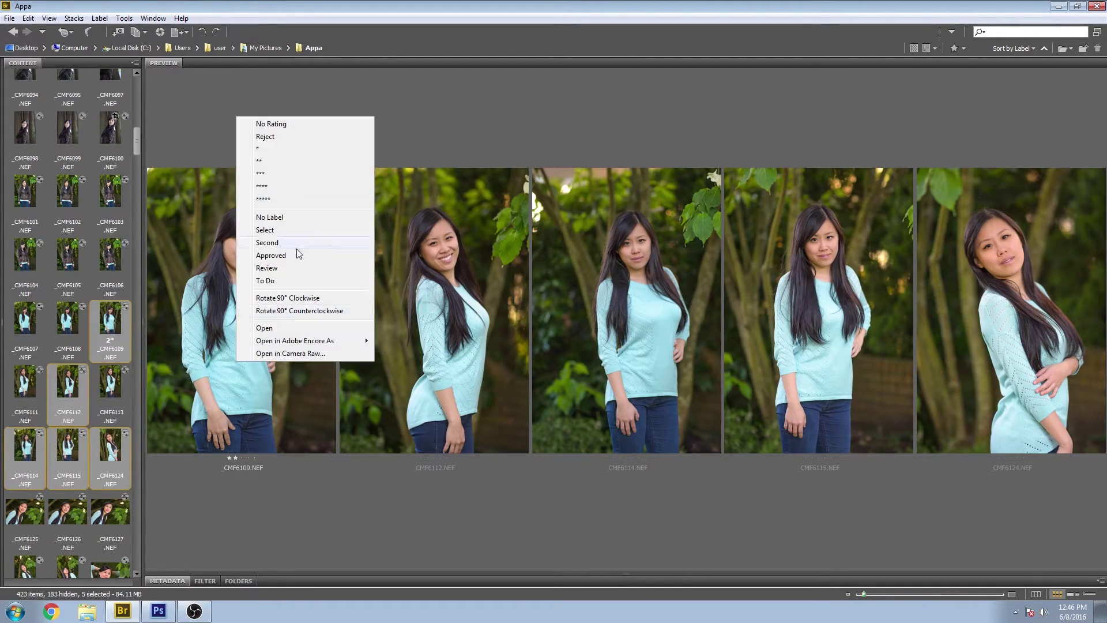
pyautogui.click(271, 124)
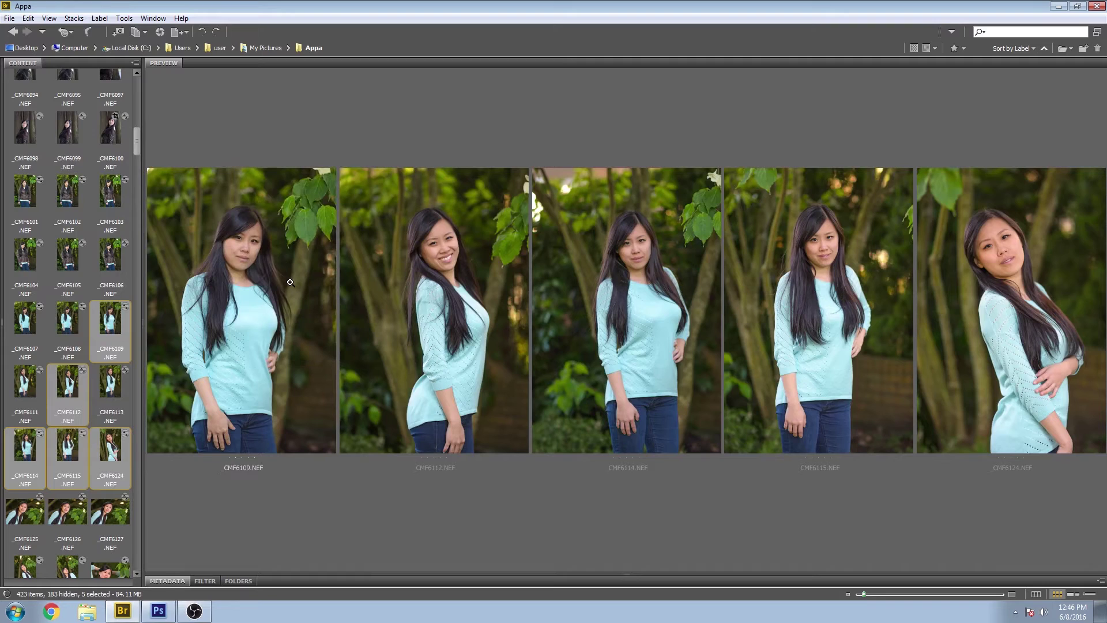
# Apply the To Do label to photo _CMF6109.NEF in the comparison.
pyautogui.rightClick(286, 251)
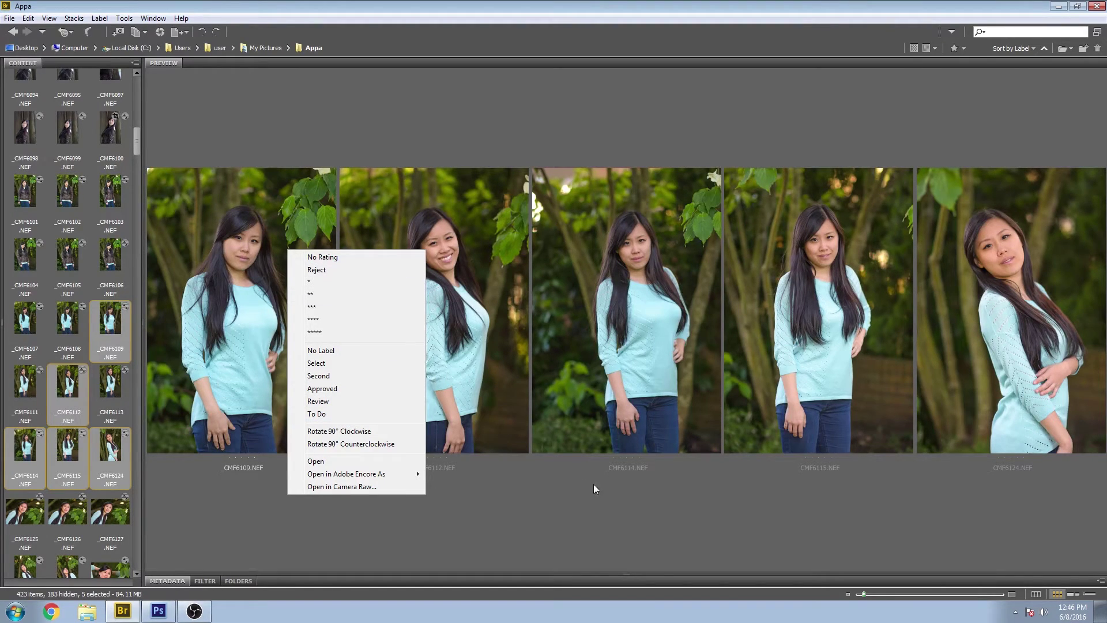
pyautogui.click(326, 413)
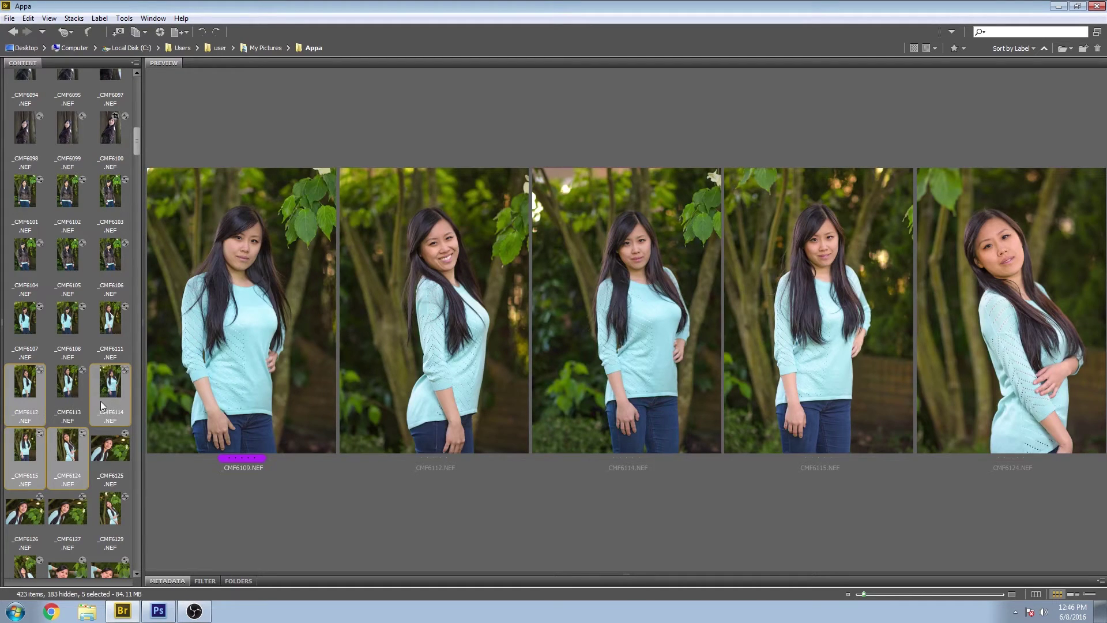
# Sort the folder's photos by label and find the labelled photos at the end of the list.
pyautogui.rightClick(89, 279)
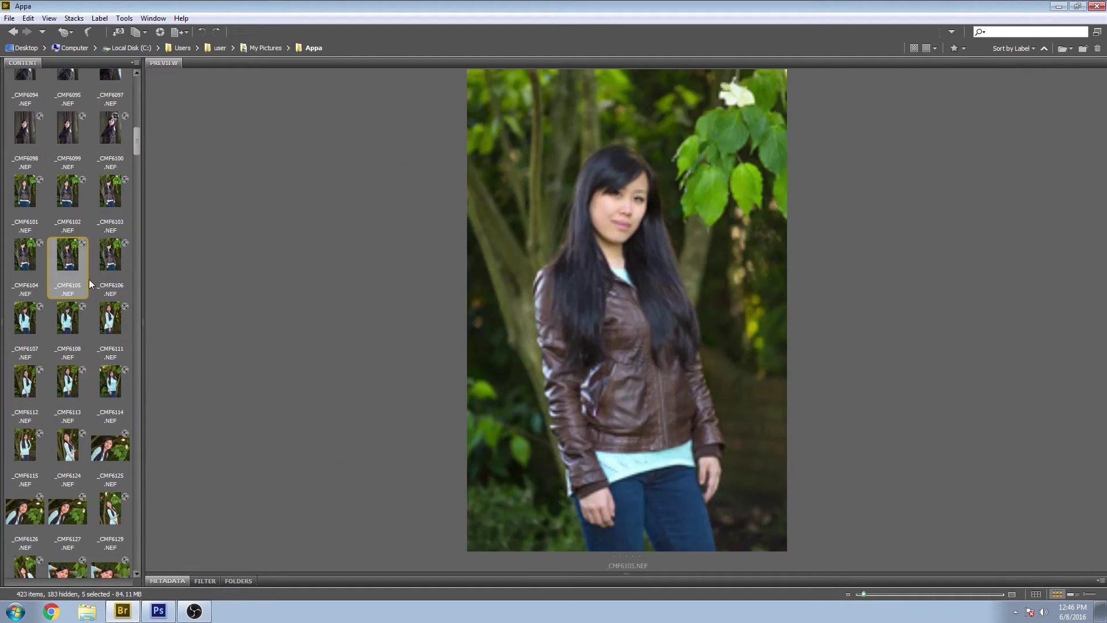
pyautogui.moveTo(145, 298)
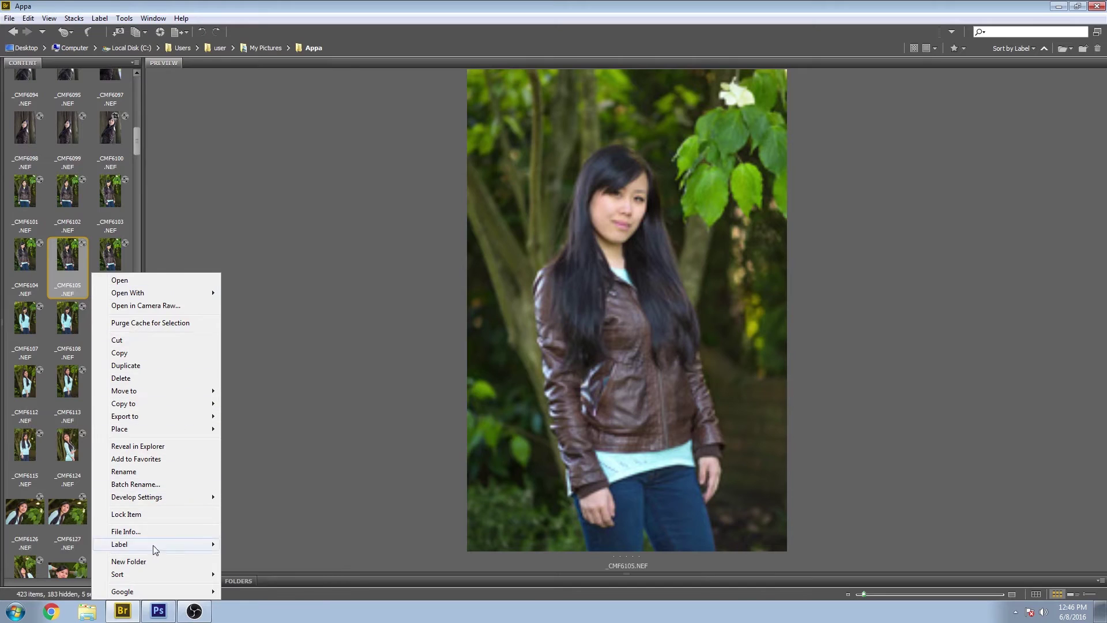
pyautogui.moveTo(199, 577)
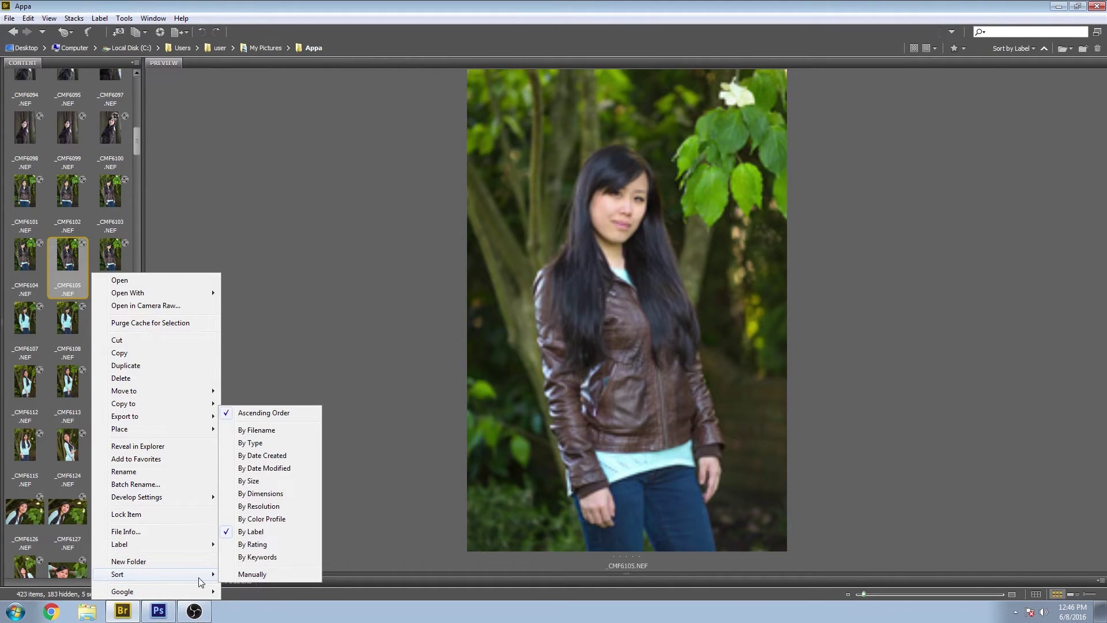
pyautogui.click(274, 537)
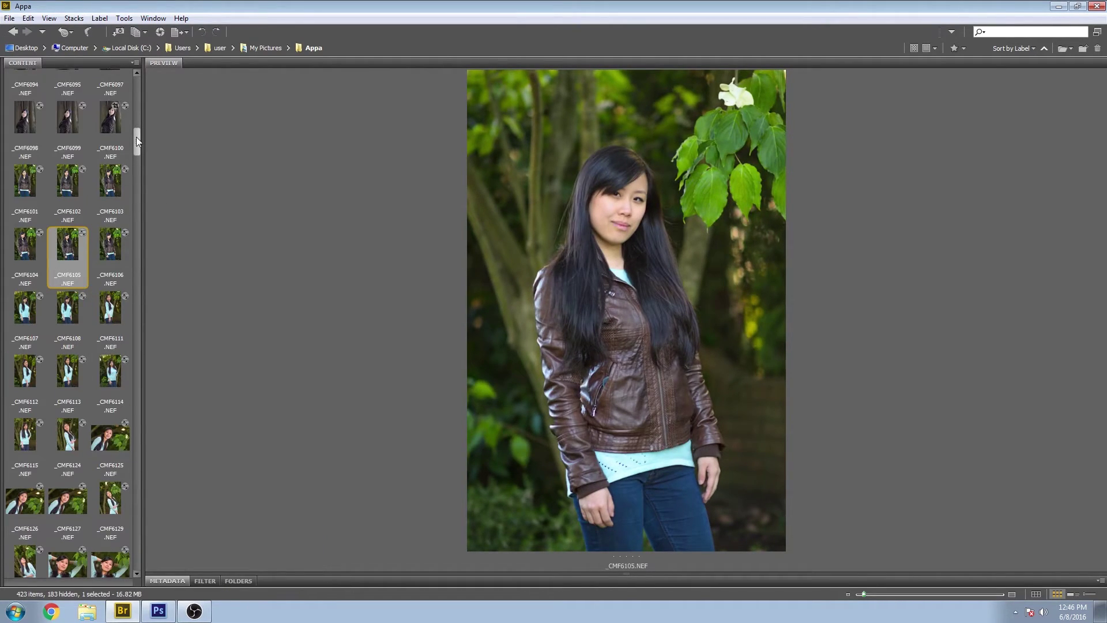
pyautogui.moveTo(136, 136); pyautogui.dragTo(137, 524)
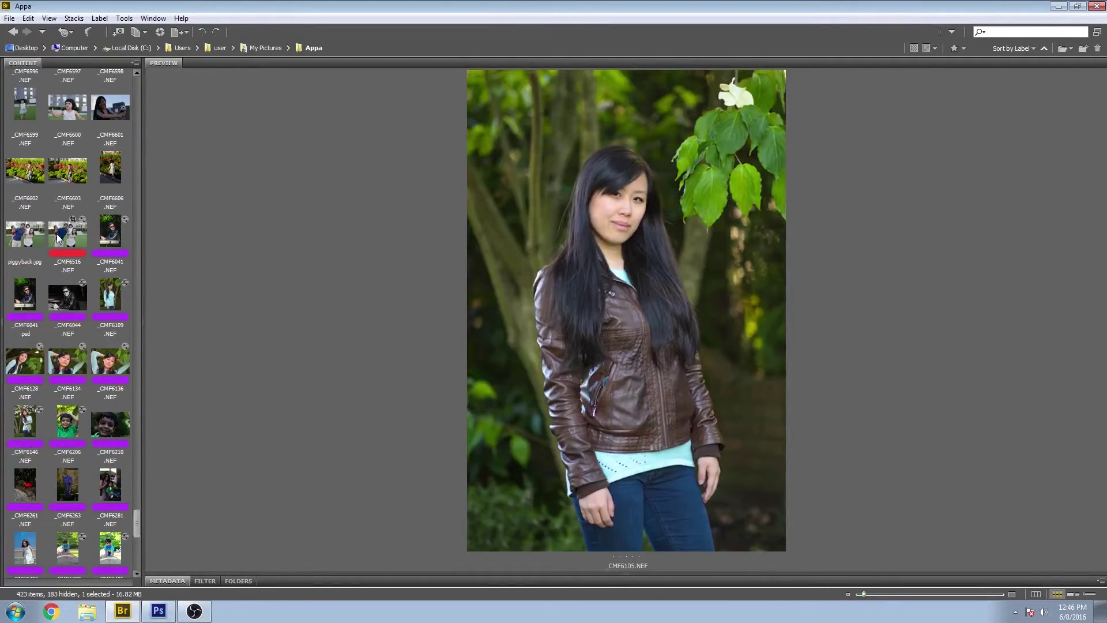
pyautogui.scroll(4, 64, 465)
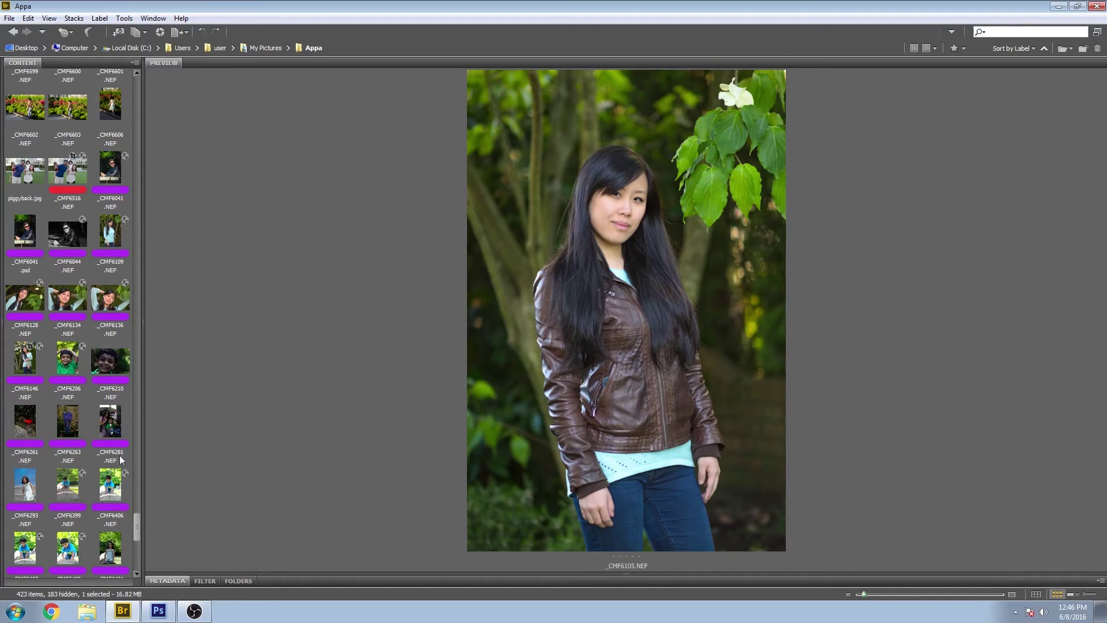
# Return to the unlabelled portraits and select photos _CMF6107.NEF through _CMF6124.NEF for comparison.
pyautogui.moveTo(140, 525); pyautogui.dragTo(147, 137)
pyautogui.click(31, 282)
pyautogui.click(71, 277)
pyautogui.click(29, 338)
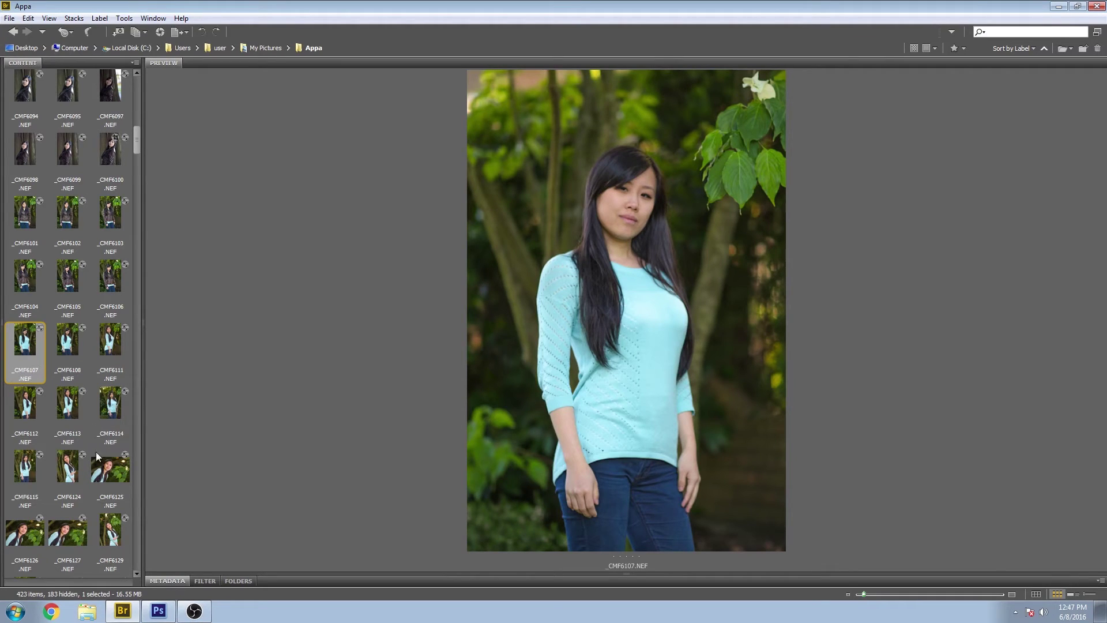
pyautogui.keyDown('shift'); pyautogui.click(68, 470); pyautogui.keyUp('shift')
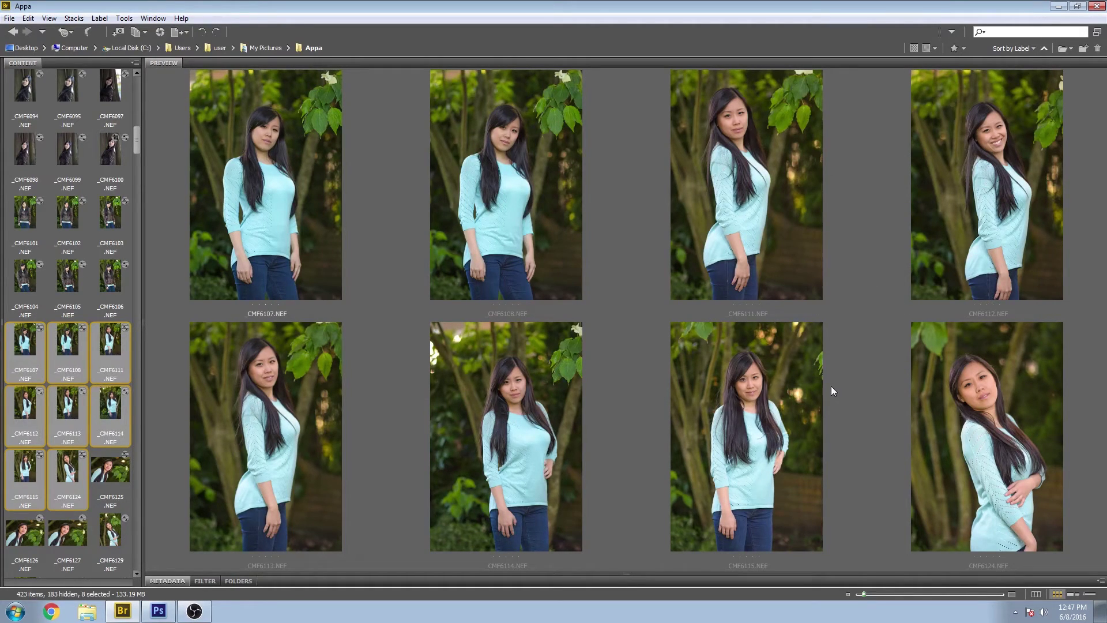
# Mark photos _CMF6115.NEF and _CMF6124.NEF as Reject.
pyautogui.rightClick(716, 372)
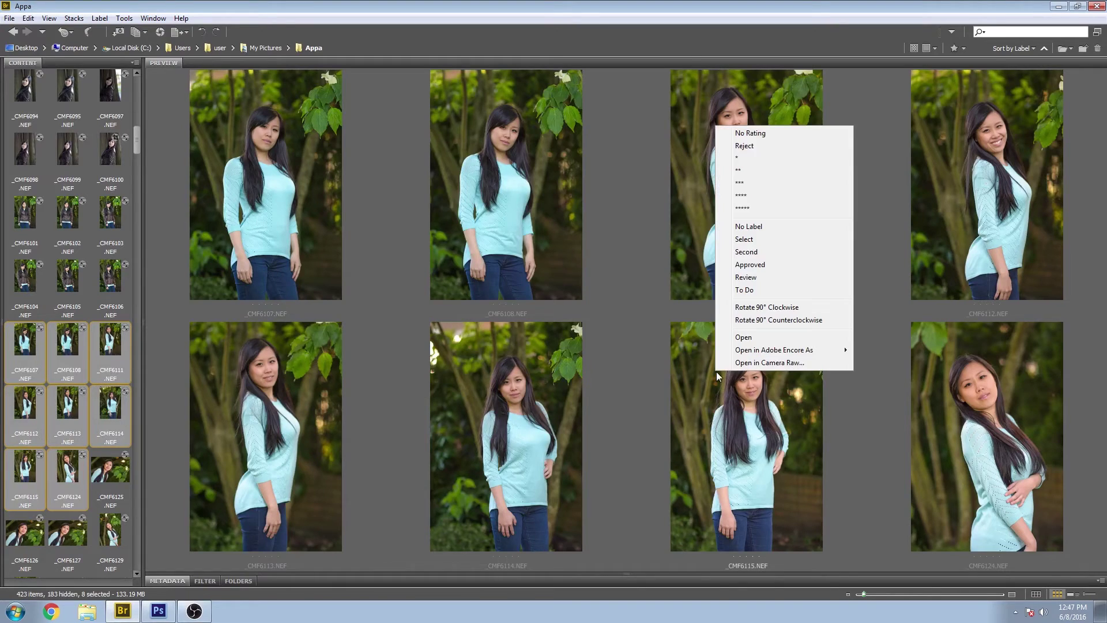
pyautogui.click(744, 146)
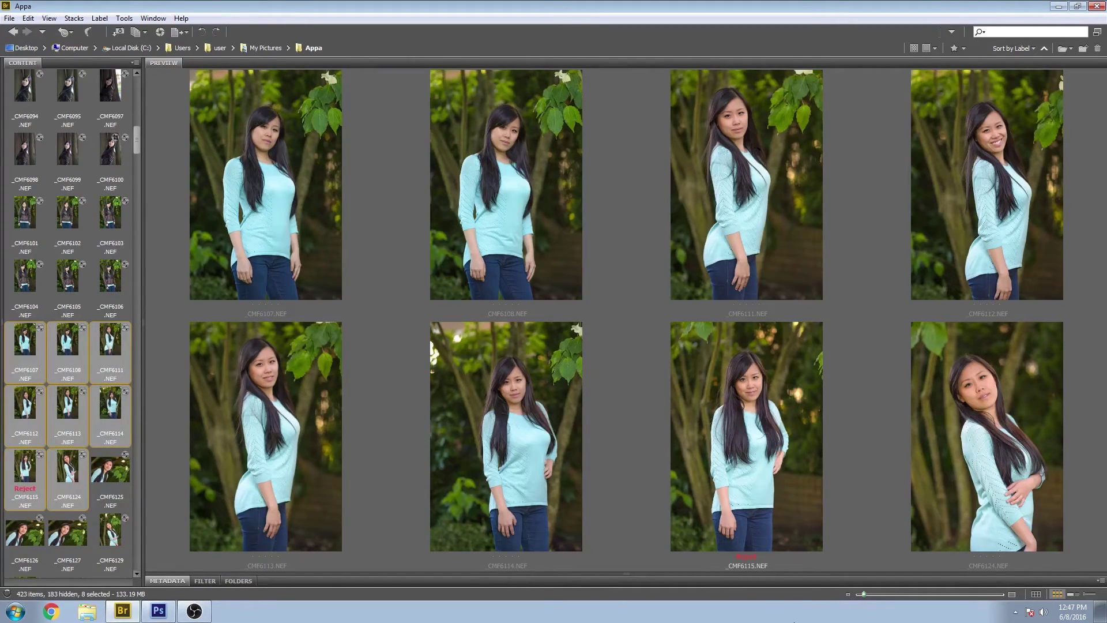
pyautogui.rightClick(1000, 365)
pyautogui.click(999, 145)
# Select the two rejected photos, _CMF6115.NEF and _CMF6124.NEF, and delete the files.
pyautogui.click(24, 471)
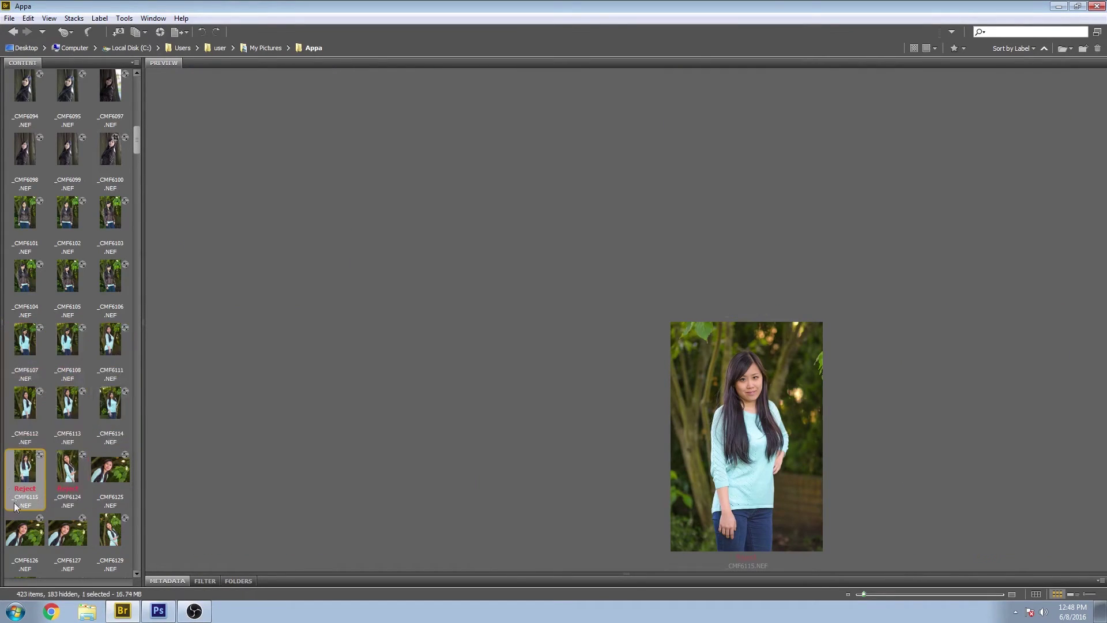
pyautogui.keyDown('ctrl'); pyautogui.click(74, 468); pyautogui.keyUp('ctrl')
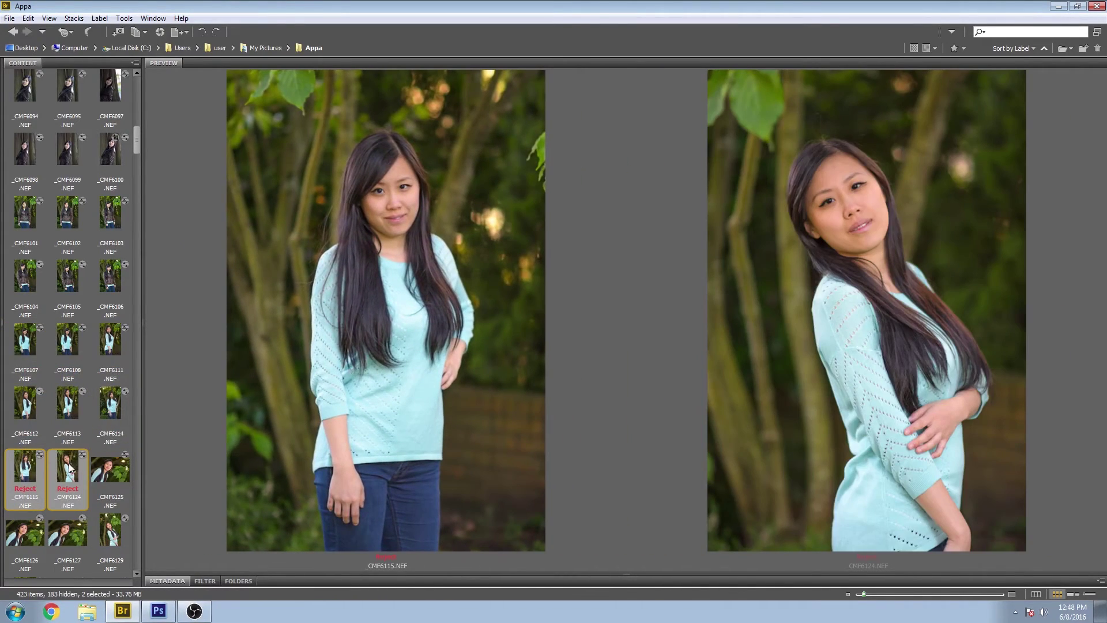
pyautogui.press('Delete')
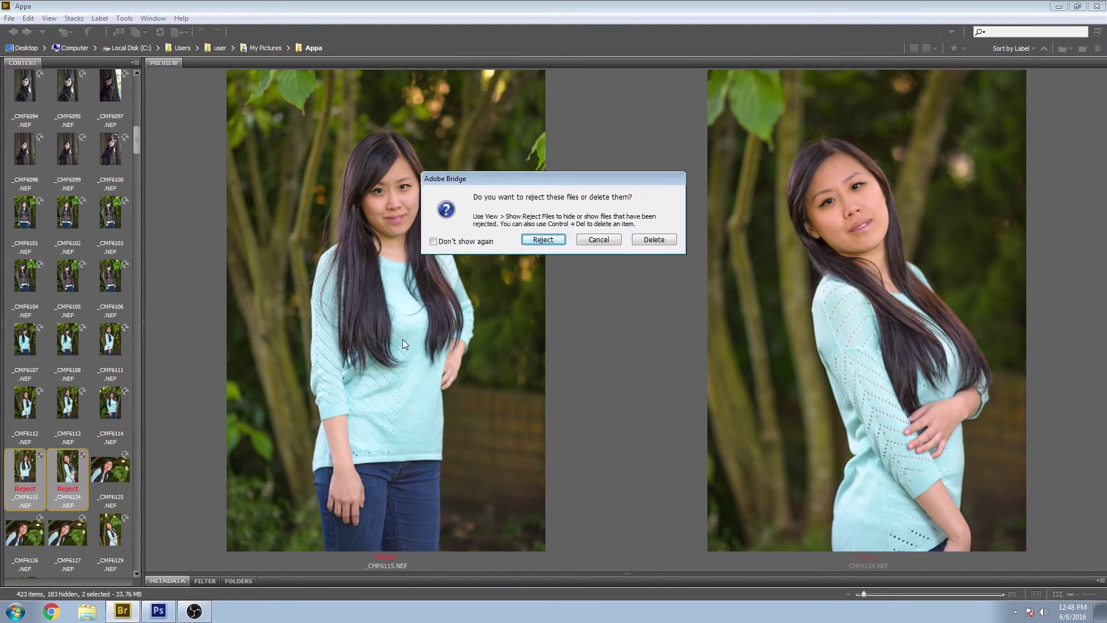
pyautogui.click(653, 239)
pyautogui.click(581, 241)
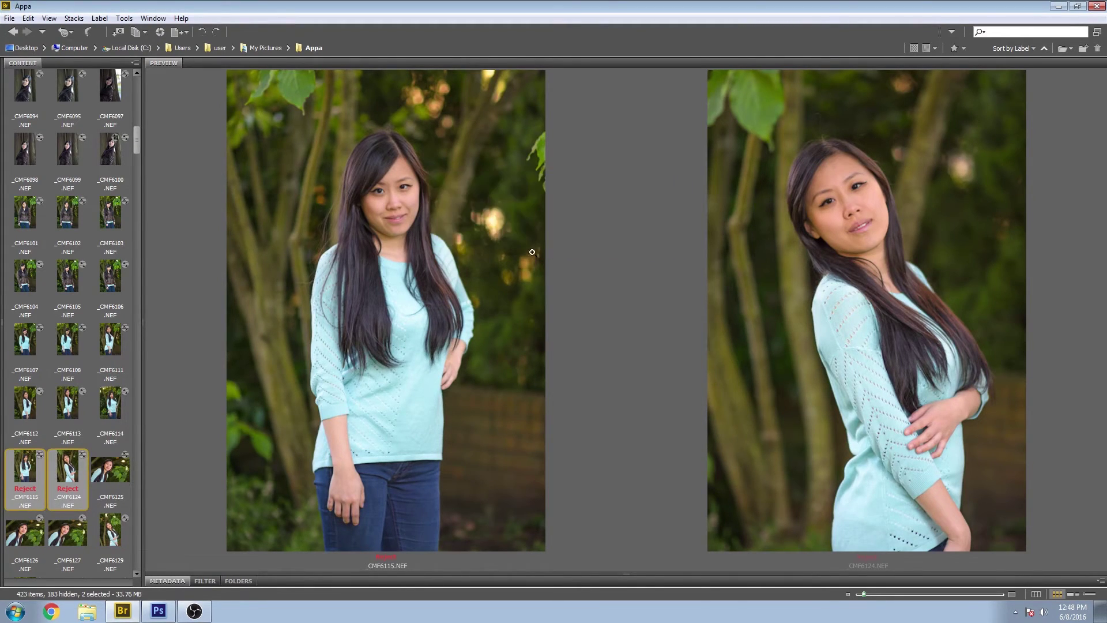
# Select photos _CMF6107.NEF through _CMF6114.NEF and magnify the eye at 100% to compare sharpness.
pyautogui.click(116, 410)
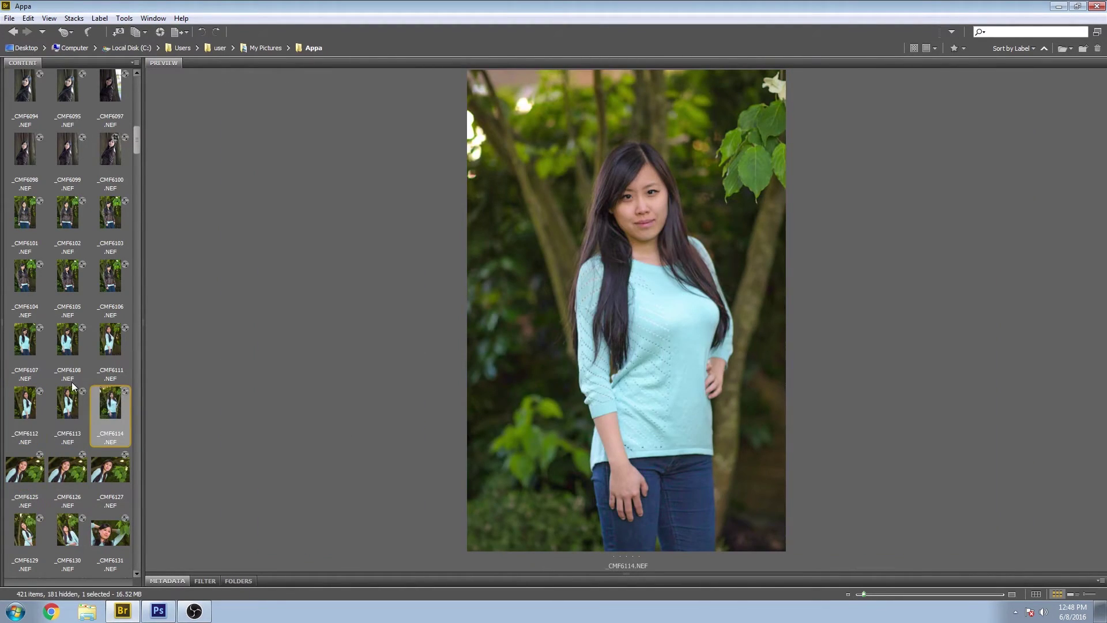
pyautogui.keyDown('shift'); pyautogui.click(26, 343); pyautogui.keyUp('shift')
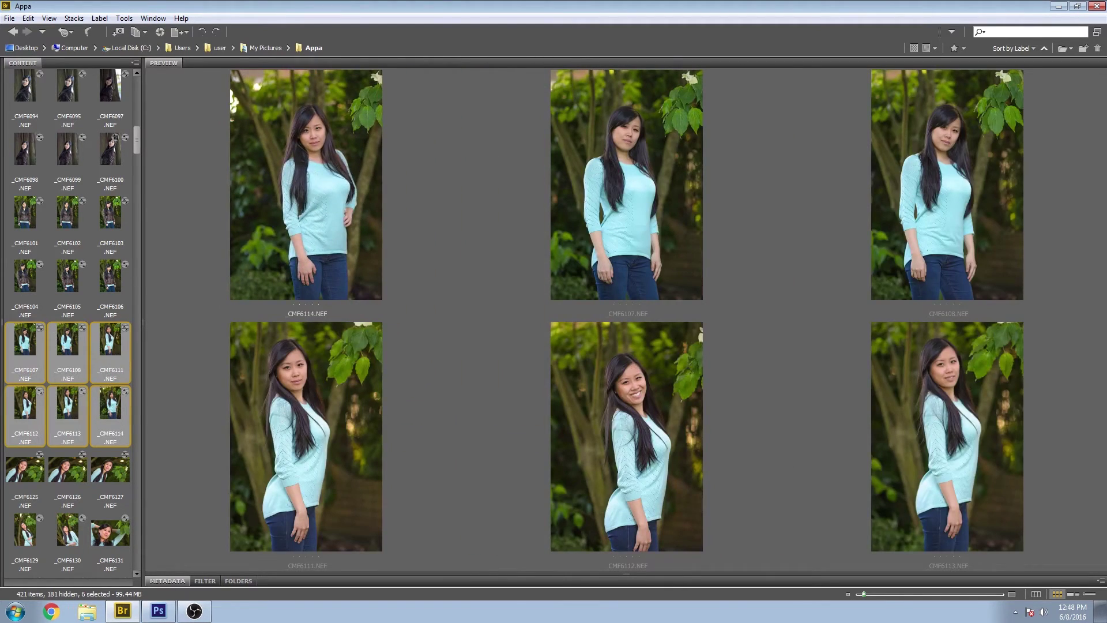
pyautogui.keyDown('ctrl'); pyautogui.click(314, 130); pyautogui.keyUp('ctrl')
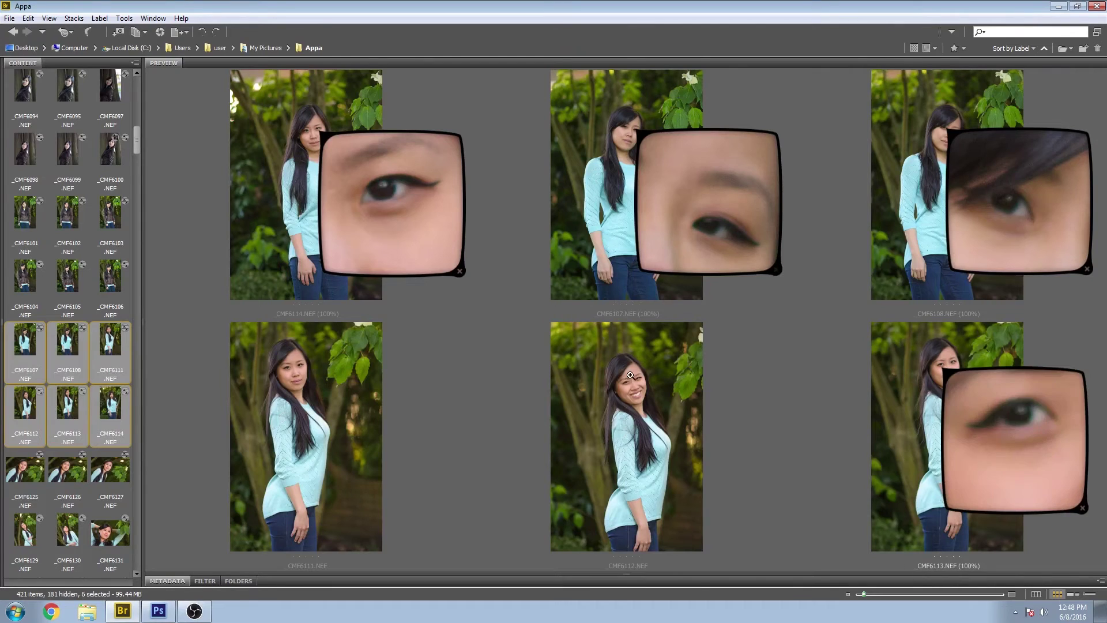
# Remove photos _CMF6111.NEF, _CMF6107.NEF and _CMF6108.NEF from the magnified comparison.
pyautogui.keyDown('ctrl'); pyautogui.click(113, 341); pyautogui.keyUp('ctrl')
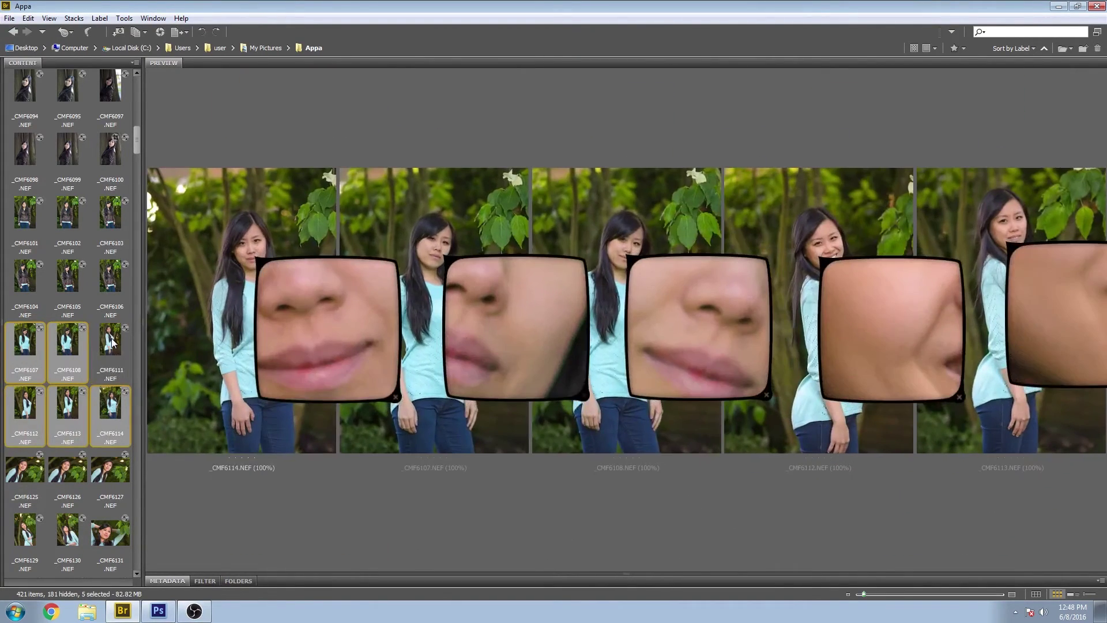
pyautogui.keyDown('ctrl'); pyautogui.click(25, 341); pyautogui.keyUp('ctrl')
pyautogui.keyDown('ctrl'); pyautogui.click(67, 341); pyautogui.keyUp('ctrl')
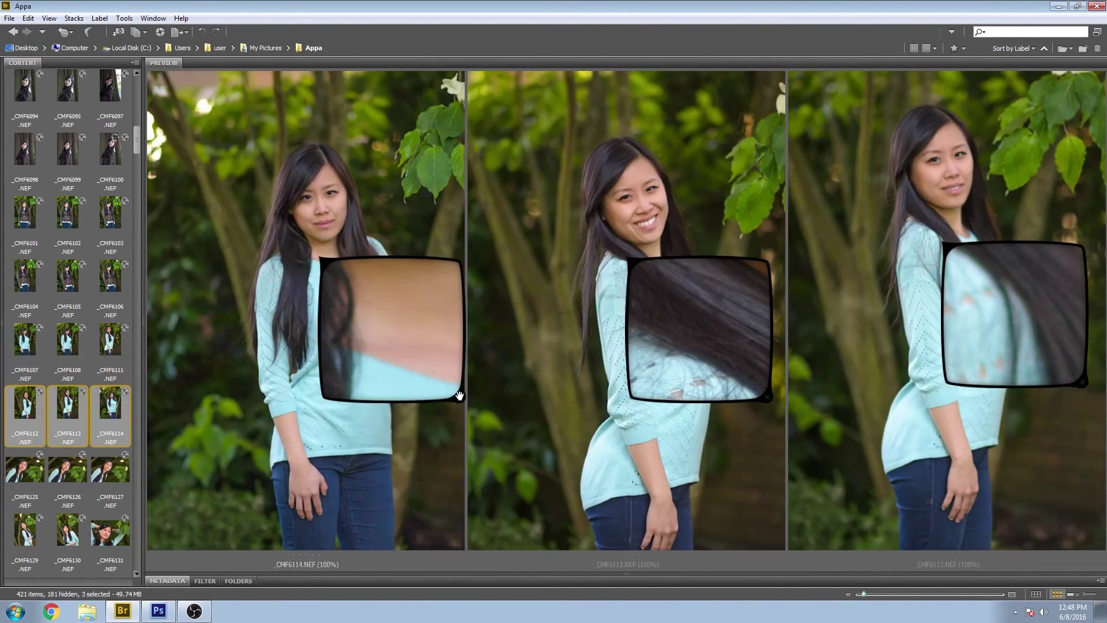
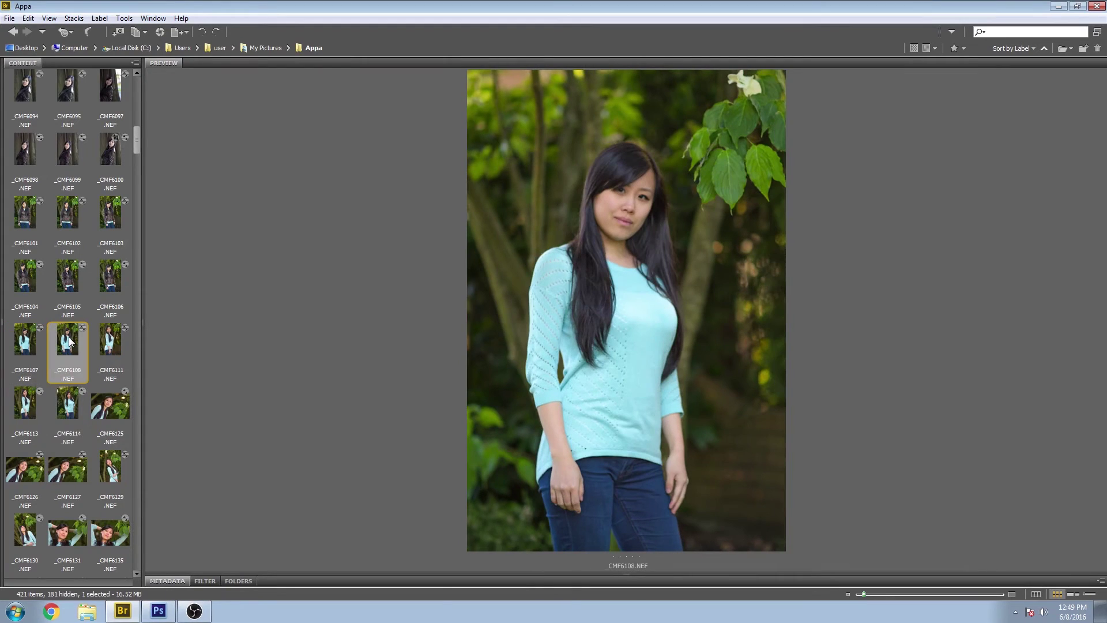
# Find the purple-labelled photos at the end of the list and select _CMF6109.NEF through _CMF6146.NEF for comparison.
pyautogui.scroll(-10, 124, 402)
pyautogui.moveTo(137, 181); pyautogui.dragTo(117, 578)
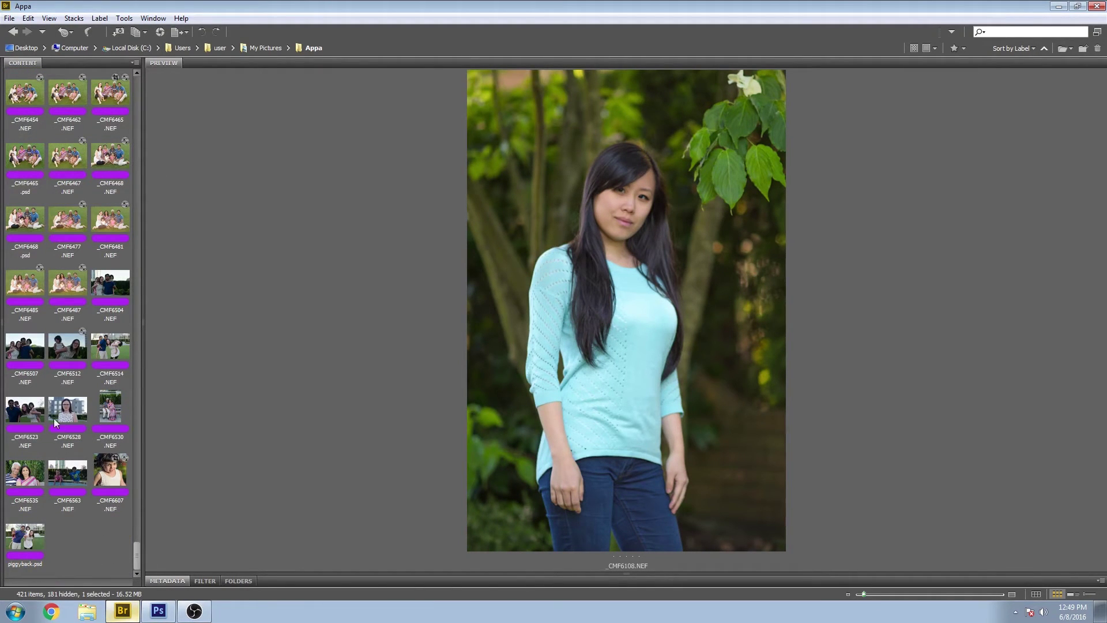
pyautogui.scroll(5, 62, 421)
pyautogui.scroll(2, 62, 421)
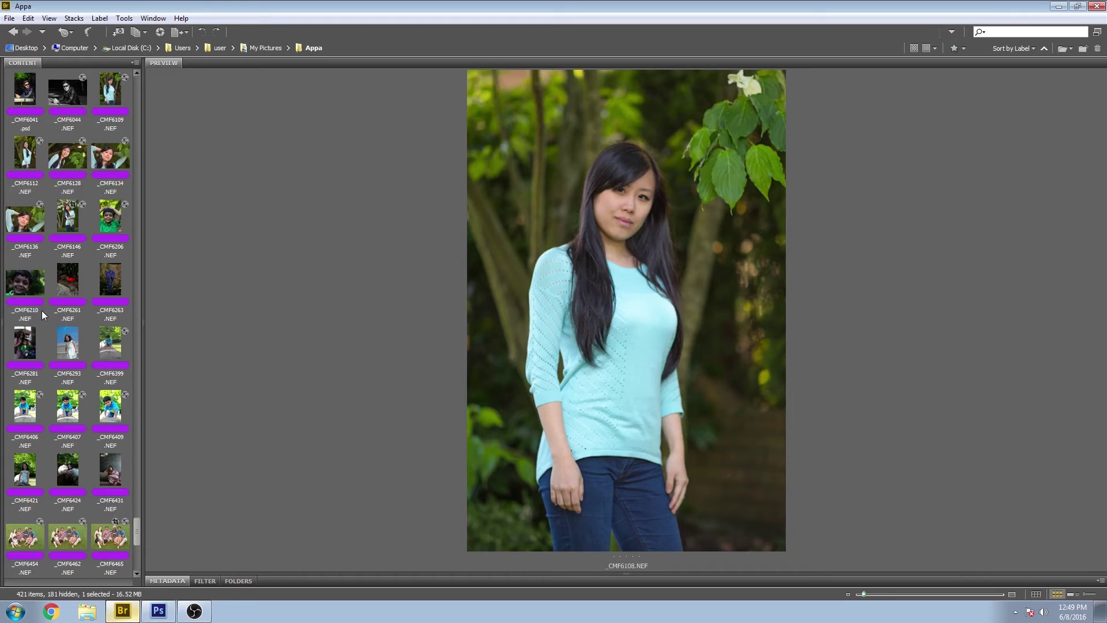
pyautogui.scroll(2, 54, 384)
pyautogui.click(111, 215)
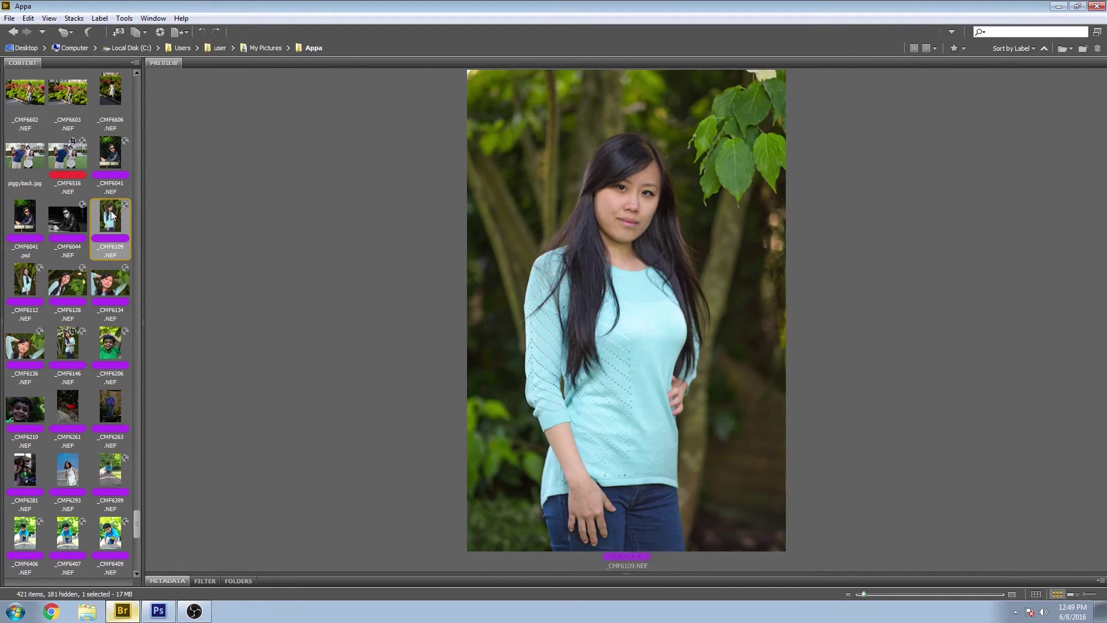
pyautogui.press('Right')
pyautogui.press('Left')
pyautogui.keyDown('shift'); pyautogui.click(67, 348); pyautogui.keyUp('shift')
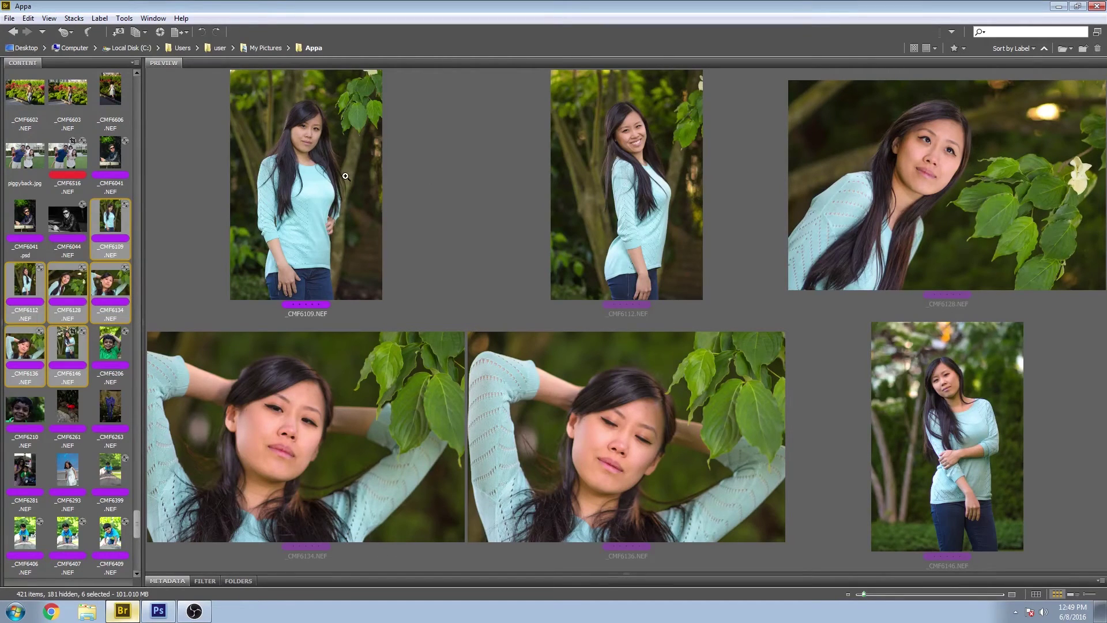
# Label the portrait _CMF6109.NEF as Review and select it on its own.
pyautogui.rightClick(323, 164)
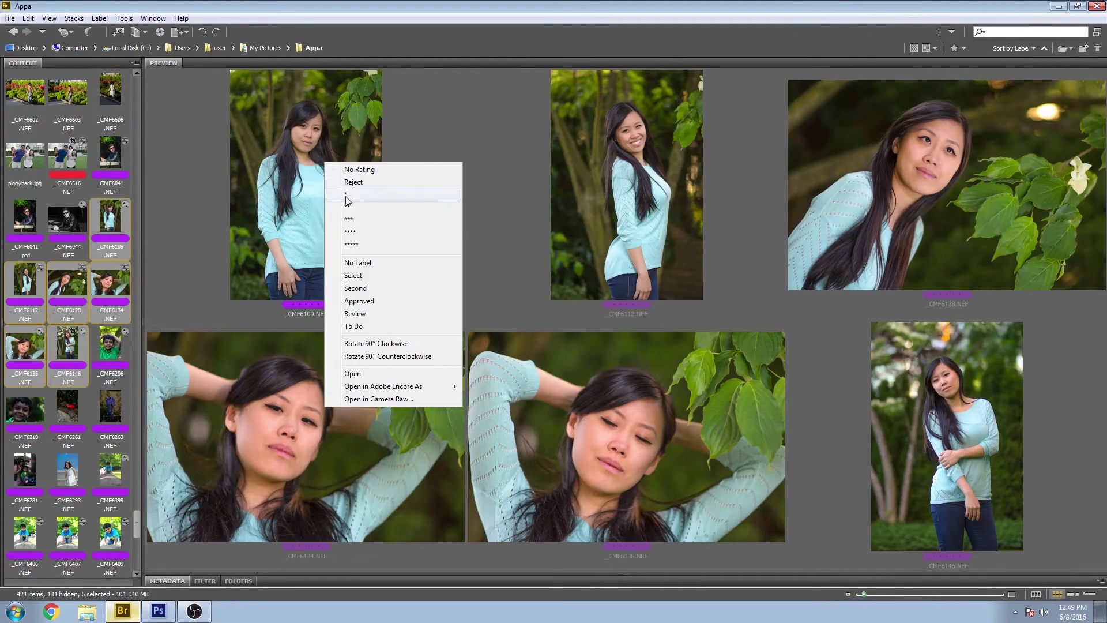
pyautogui.click(355, 313)
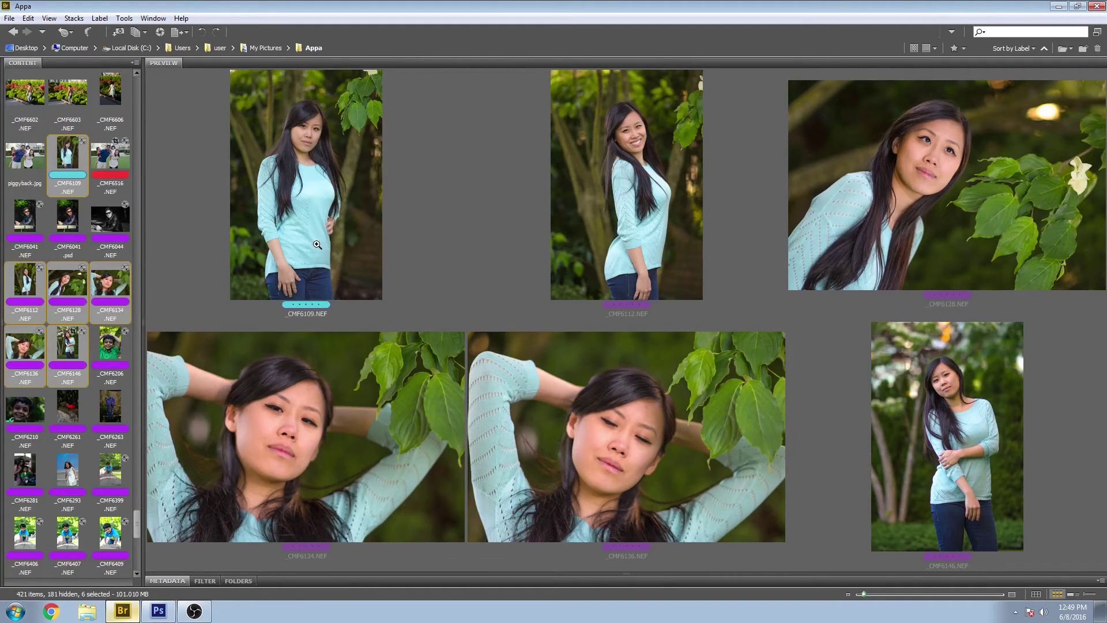
pyautogui.rightClick(316, 188)
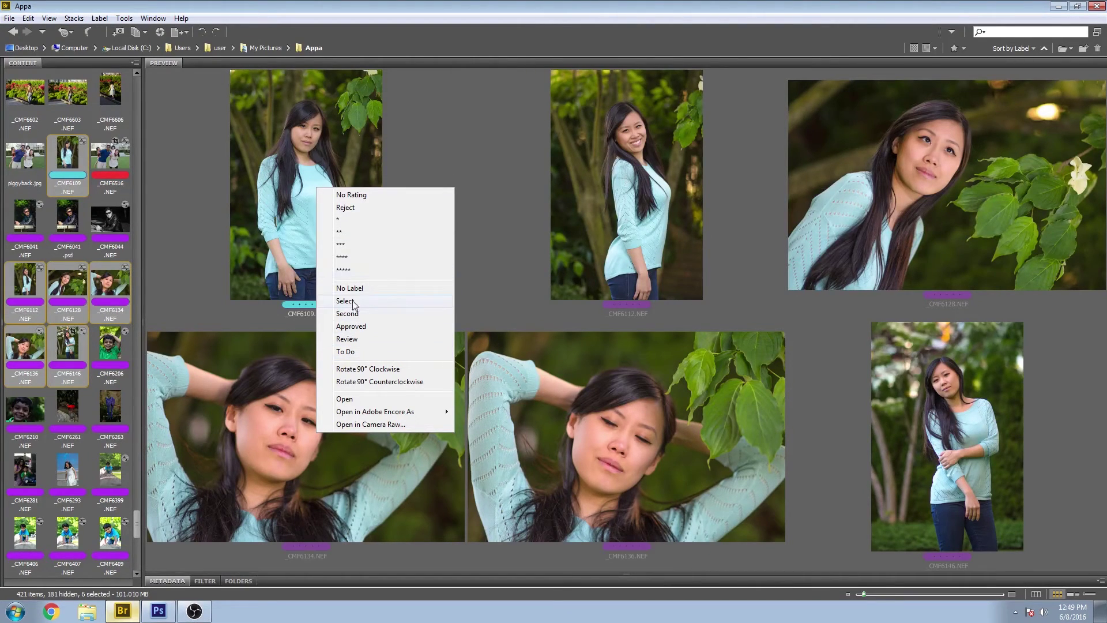
pyautogui.click(74, 163)
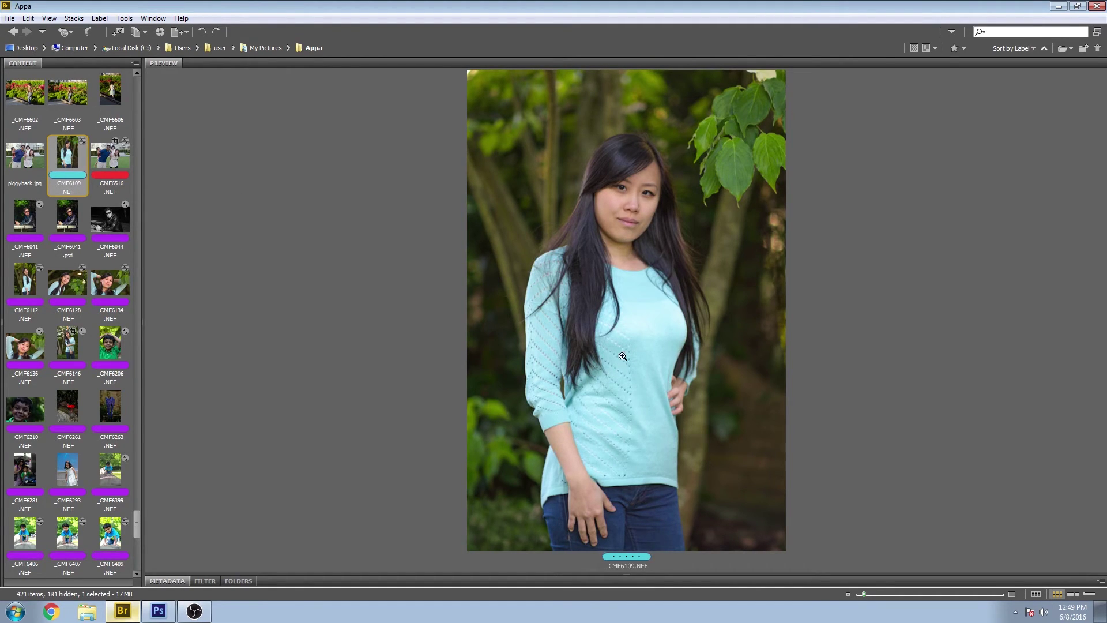
# Preview _CMF6109.NEF and add _CMF6112.NEF to the selection to compare the two photos side by side.
pyautogui.click(111, 163)
pyautogui.click(72, 163)
pyautogui.moveTo(135, 516)
pyautogui.mouseDown()
pyautogui.moveTo(137, 528)
pyautogui.moveTo(141, 509)
pyautogui.mouseUp()
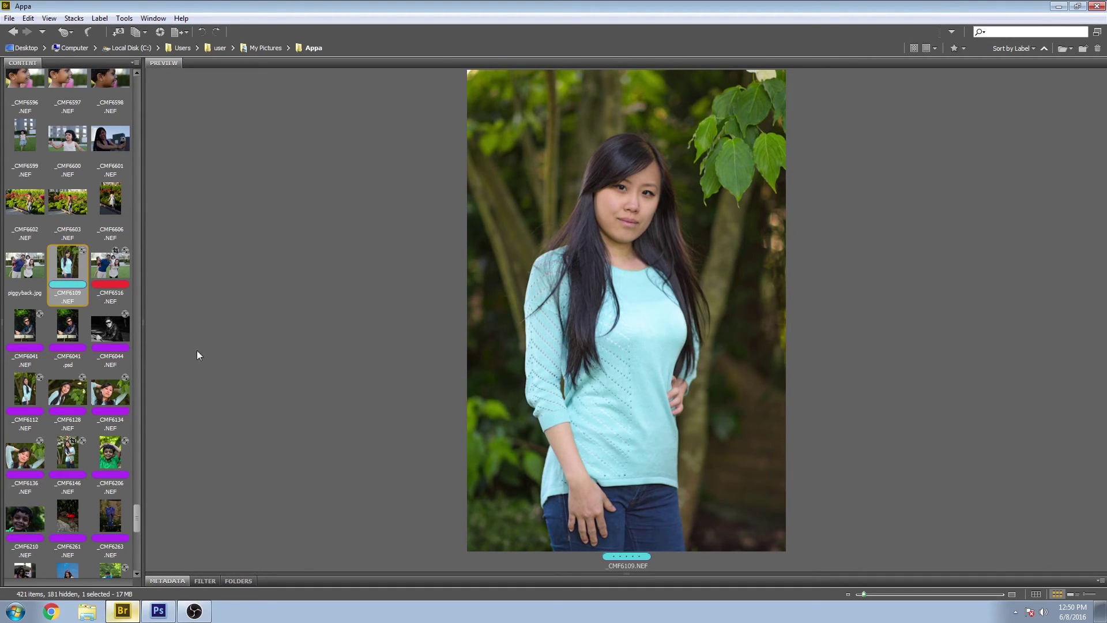
pyautogui.scroll(1, 92, 348)
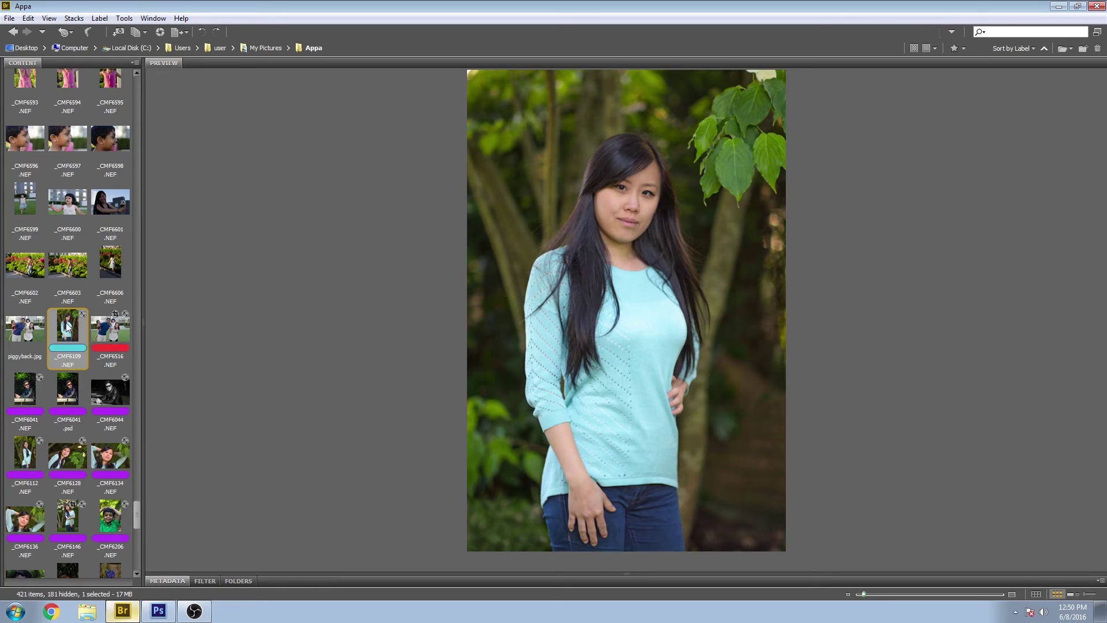
pyautogui.keyDown('ctrl'); pyautogui.click(25, 459); pyautogui.keyUp('ctrl')
pyautogui.click(25, 459)
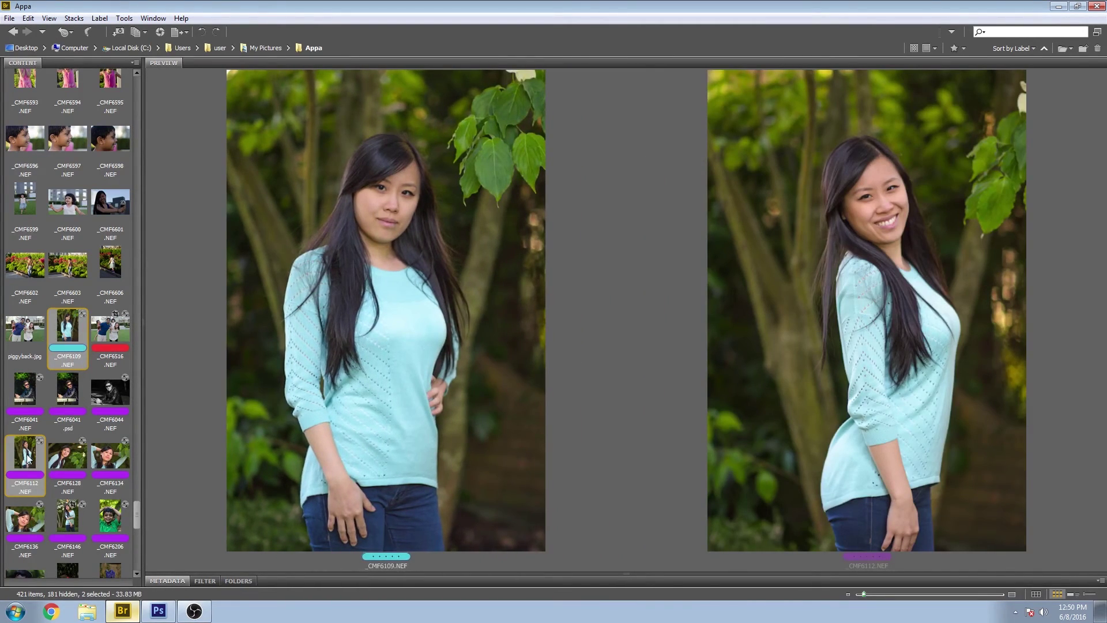
# Open _CMF6112.NEF in Camera Raw, reset it to Camera Raw Defaults, save the change and return to Bridge.
pyautogui.doubleClick(25, 458)
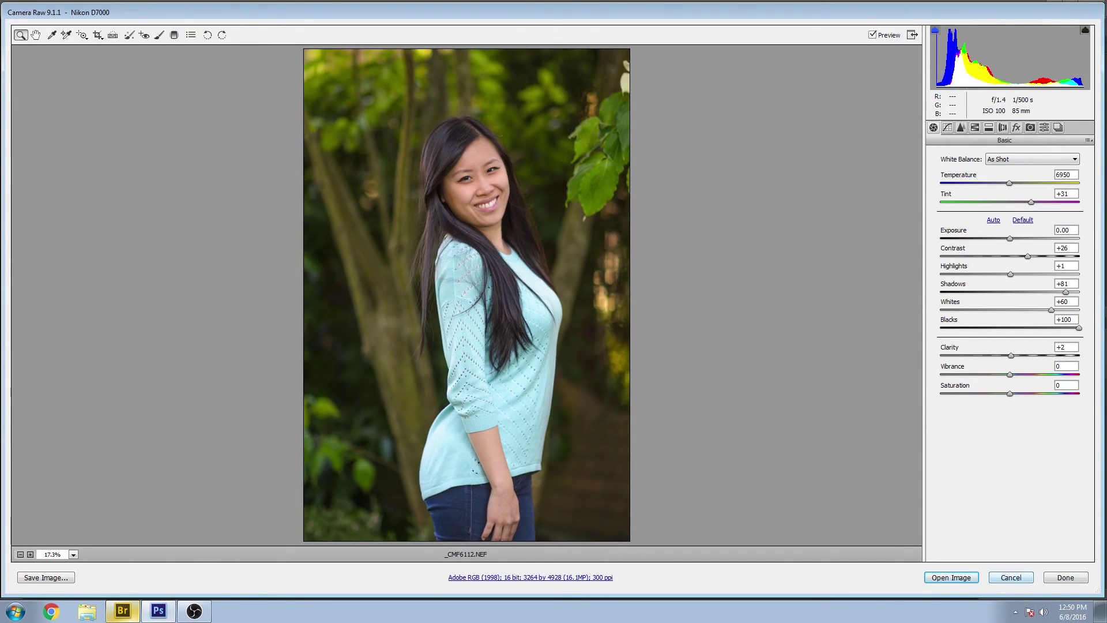
pyautogui.click(1088, 140)
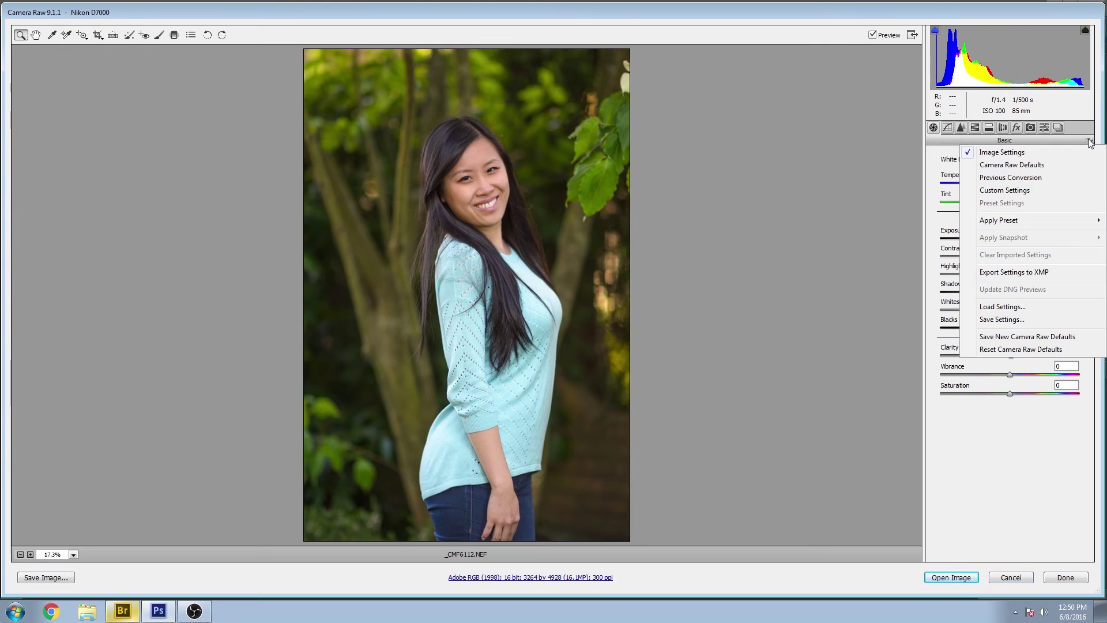
pyautogui.click(1019, 167)
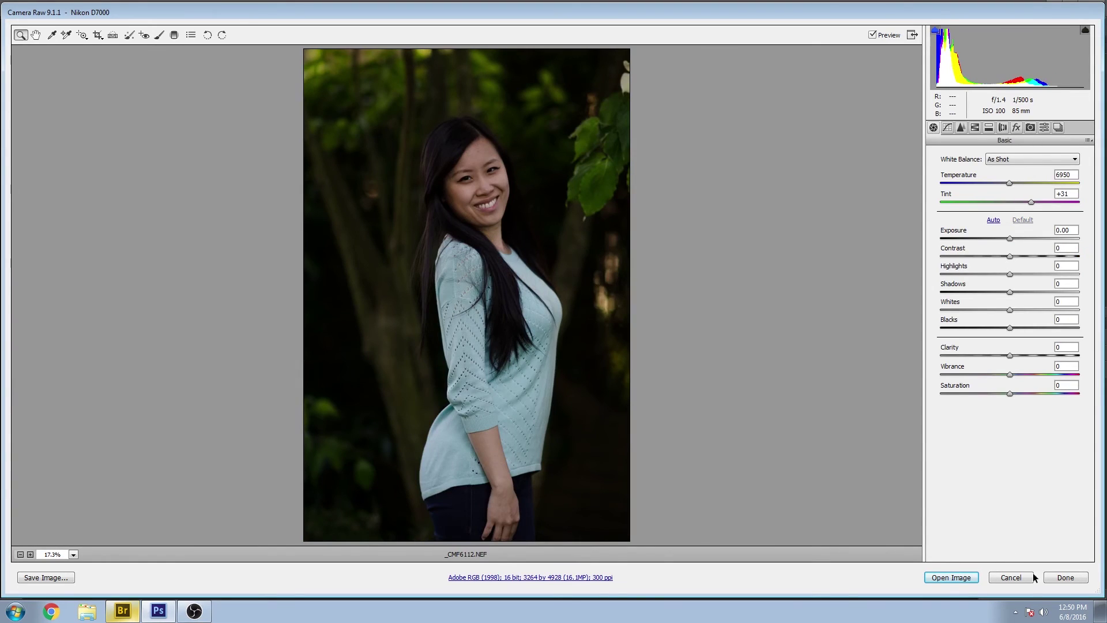
pyautogui.click(1060, 578)
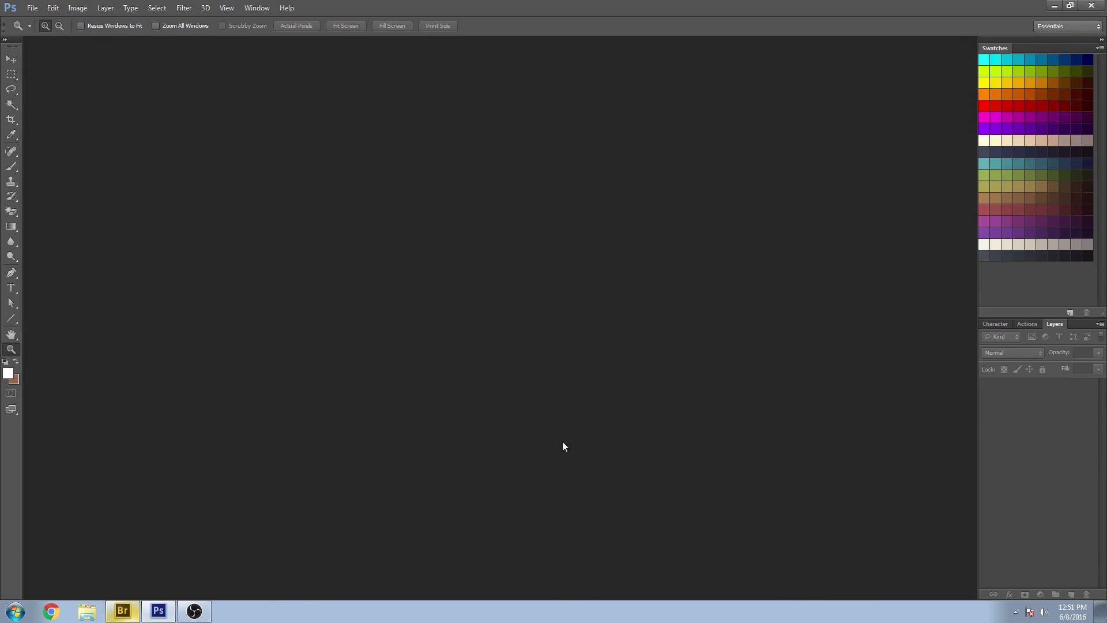
pyautogui.click(123, 611)
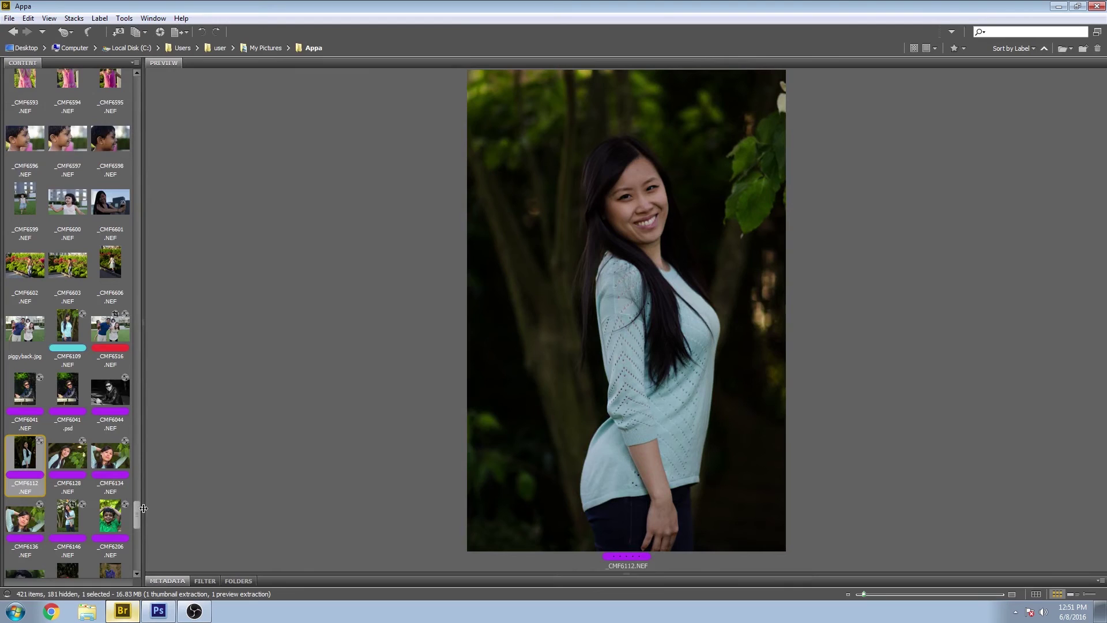
# Copy the develop settings of the Review-labelled photo _CMF6109.NEF.
pyautogui.click(64, 327)
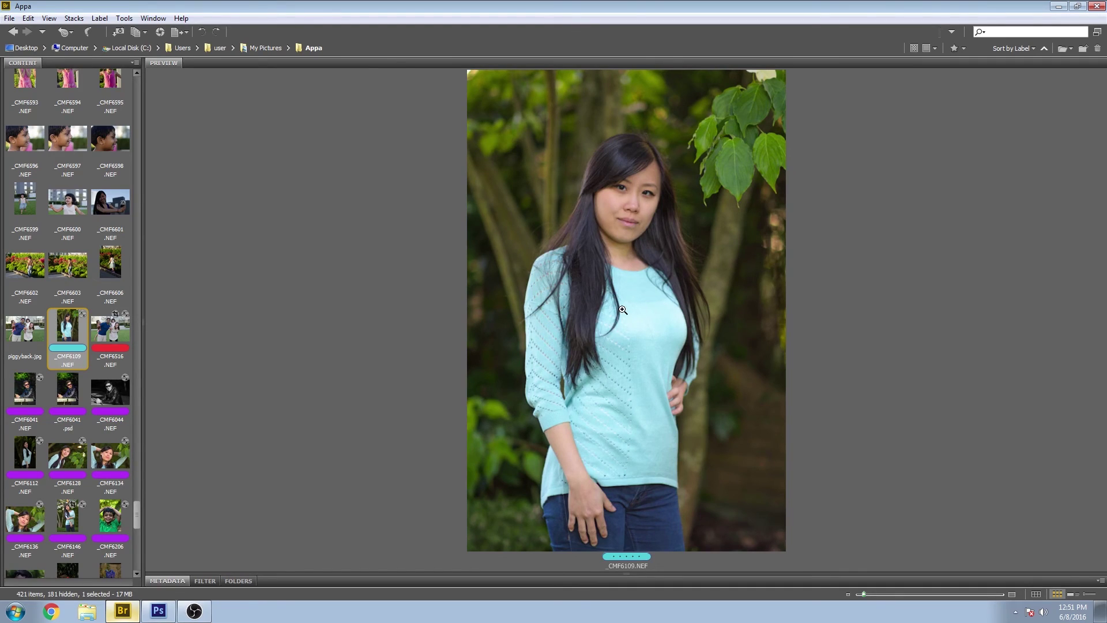
pyautogui.rightClick(73, 329)
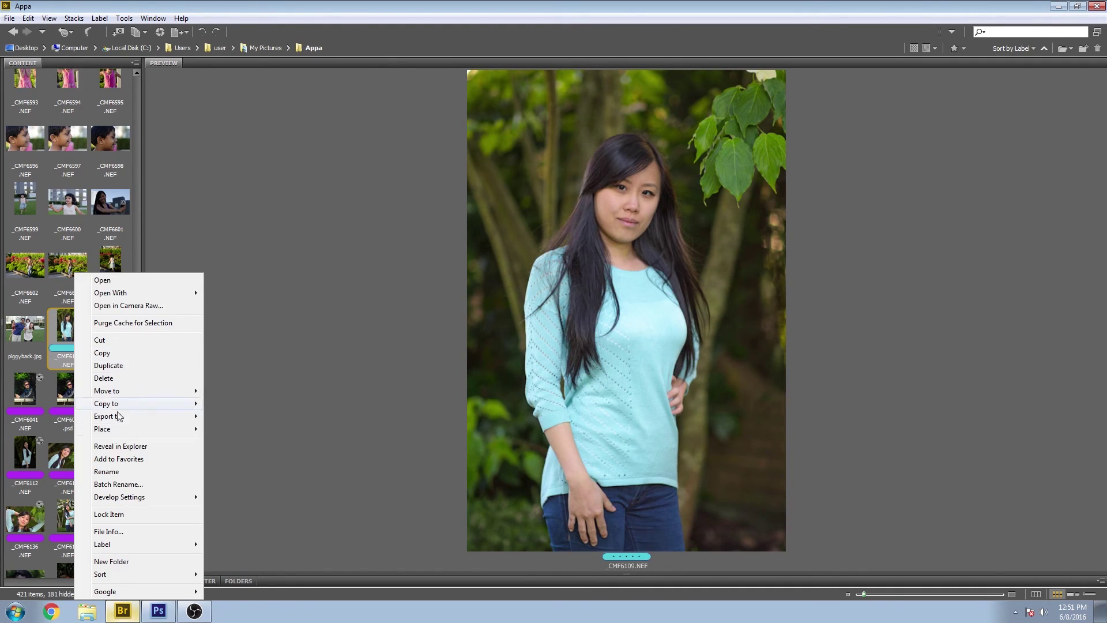
pyautogui.moveTo(144, 500)
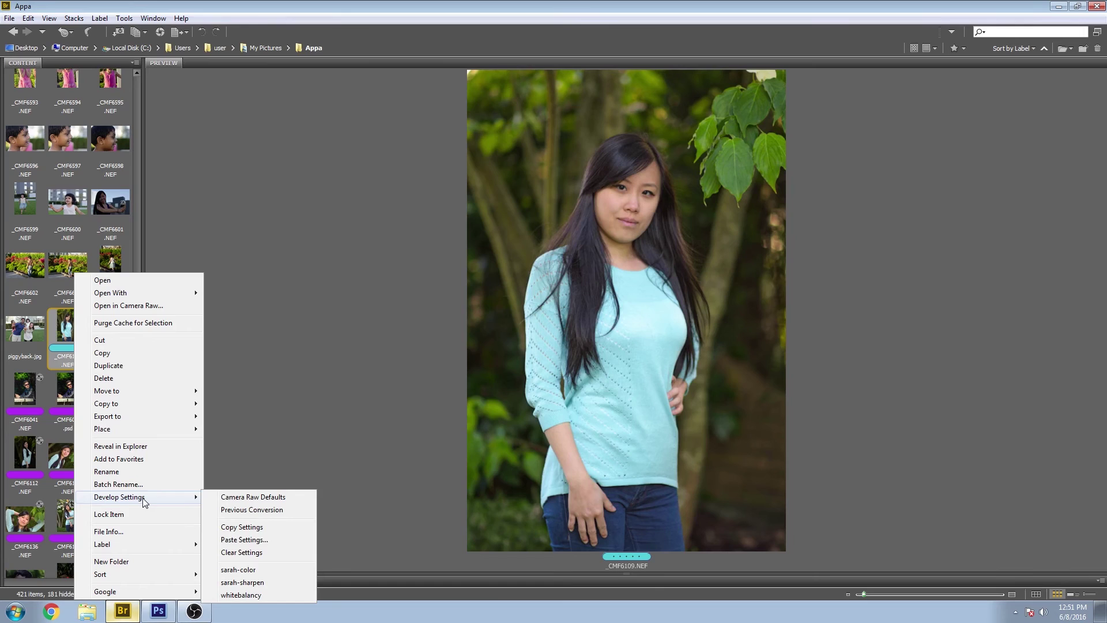
pyautogui.click(238, 527)
# Paste the copied develop settings onto _CMF6112.NEF, leaving out crop, spot removal and local adjustments.
pyautogui.click(26, 452)
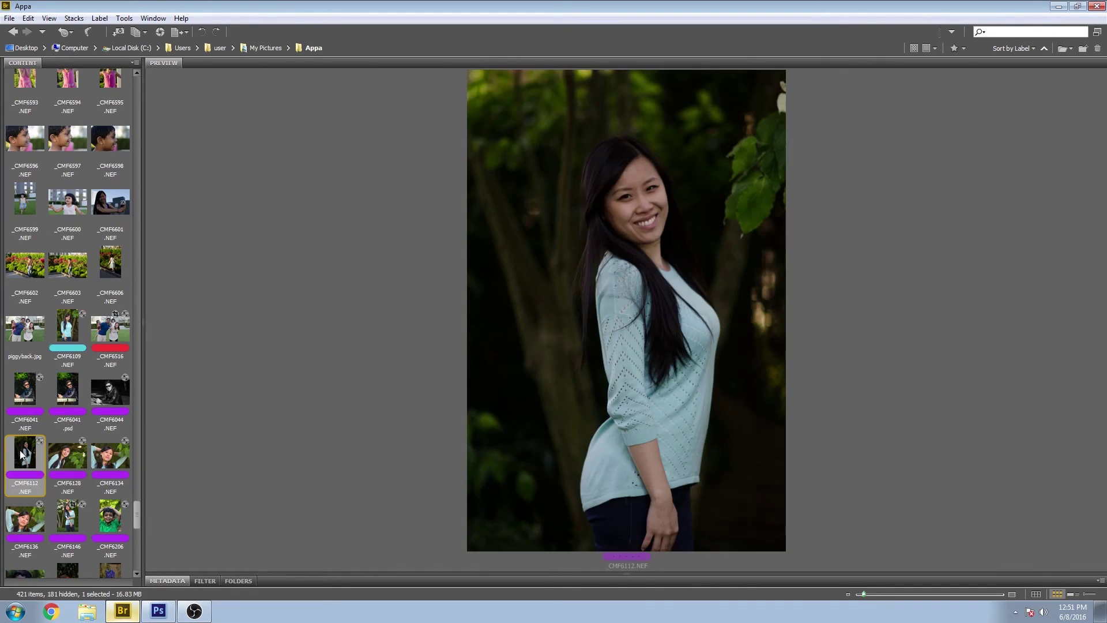
pyautogui.rightClick(26, 448)
pyautogui.moveTo(113, 348)
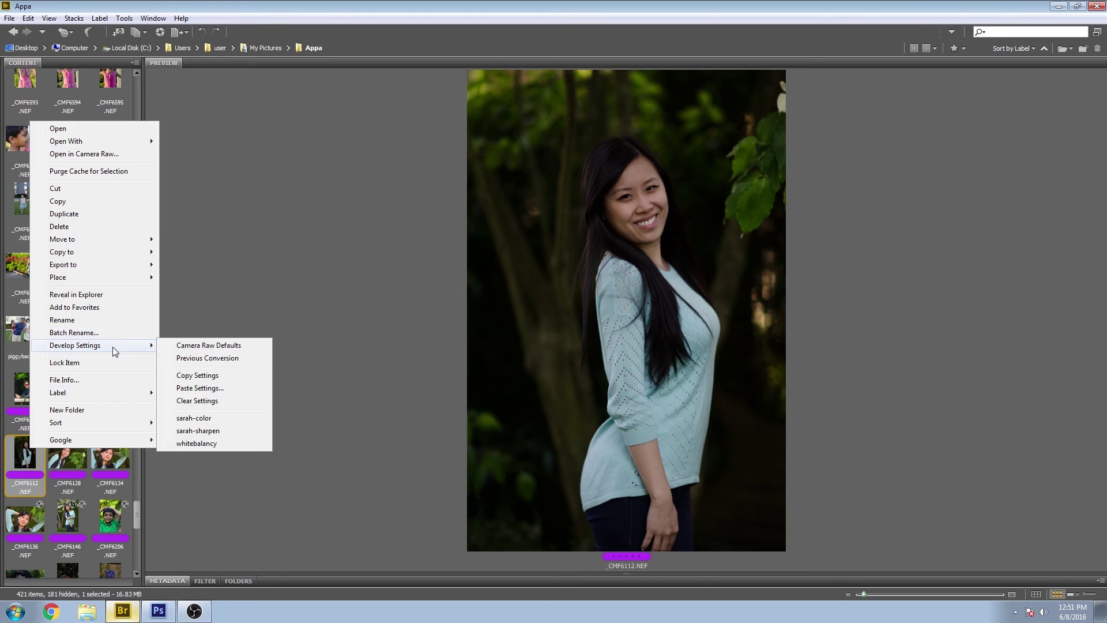
pyautogui.click(200, 388)
pyautogui.moveTo(589, 78); pyautogui.dragTo(990, 102)
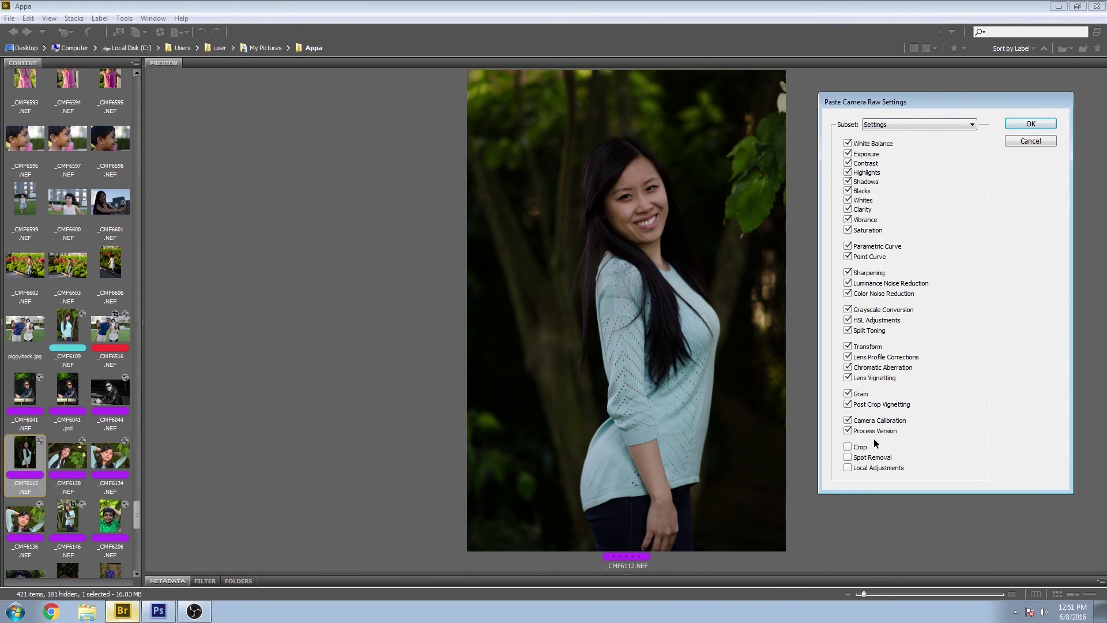
pyautogui.click(1031, 124)
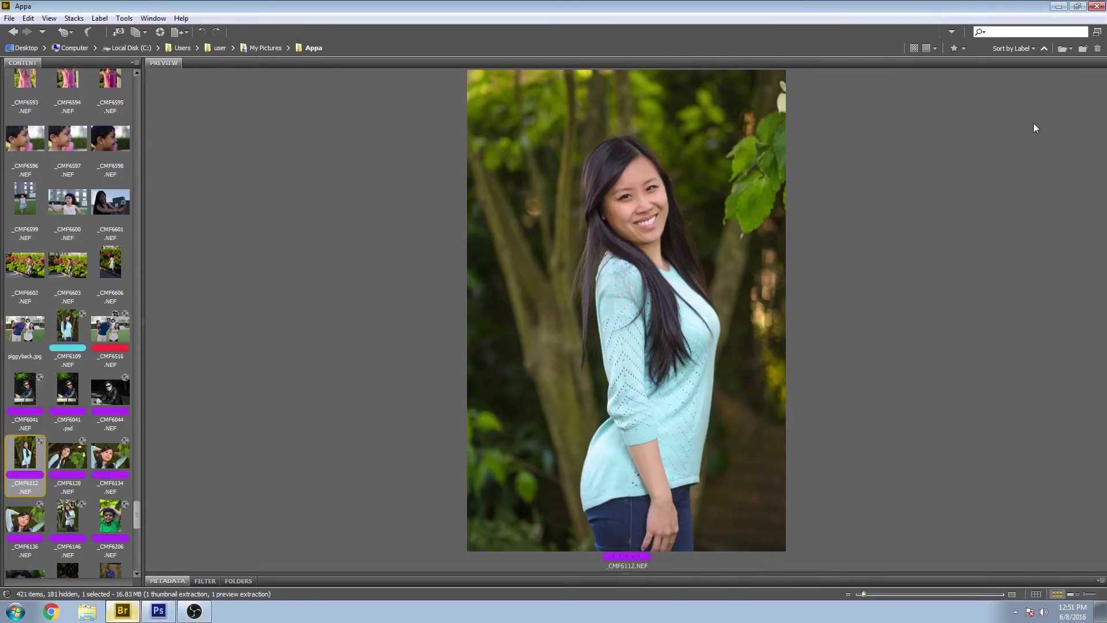
# Select photos _CMF6107.NEF through _CMF6114.NEF and view the develop settings commands available for the whole selection.
pyautogui.moveTo(136, 513); pyautogui.dragTo(140, 140)
pyautogui.click(75, 388)
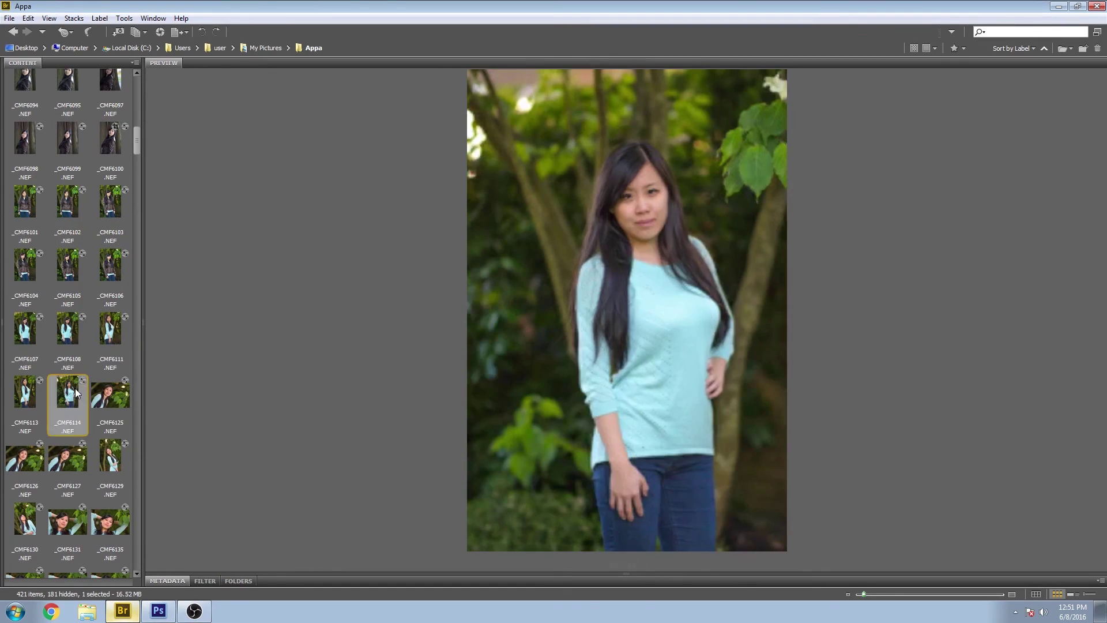
pyautogui.keyDown('shift'); pyautogui.click(26, 330); pyautogui.keyUp('shift')
pyautogui.rightClick(21, 329)
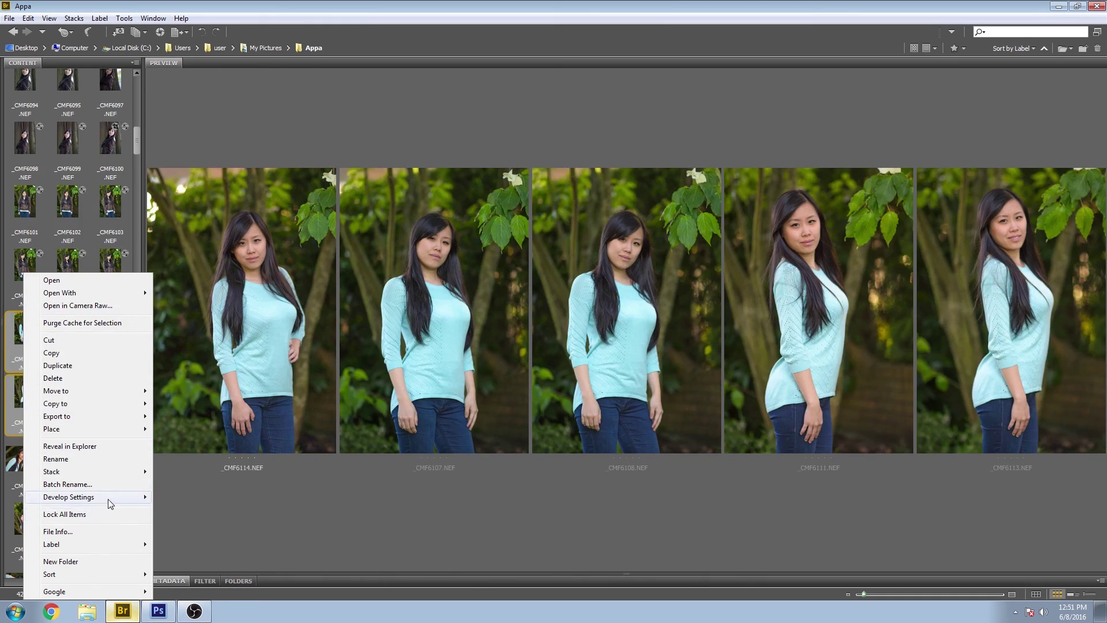
pyautogui.moveTo(107, 500)
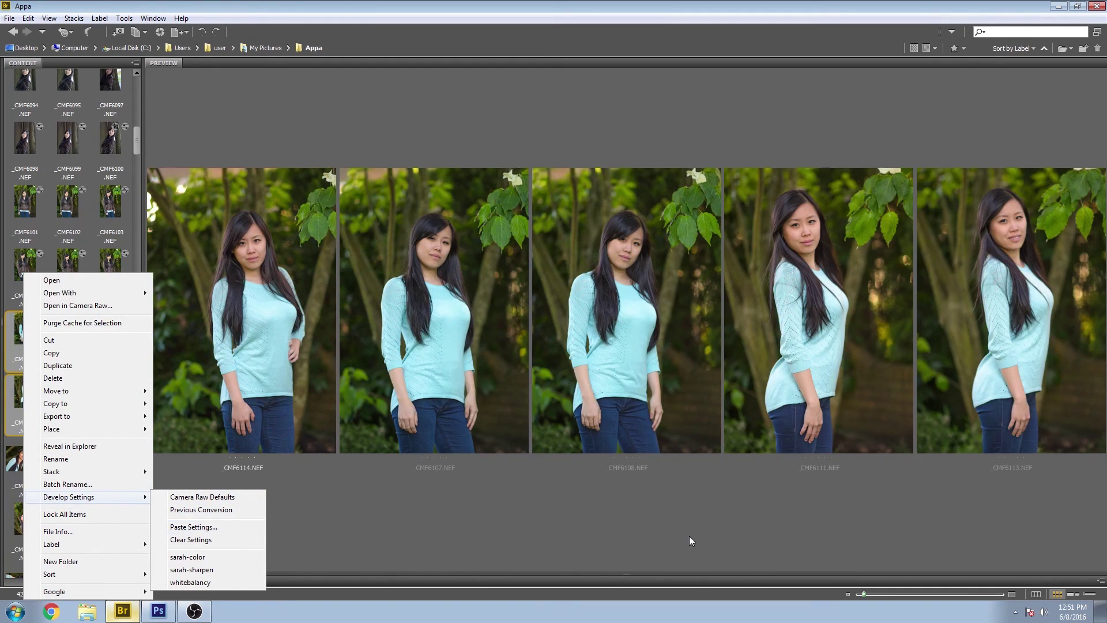
pyautogui.press('Escape')
pyautogui.click(12, 290)
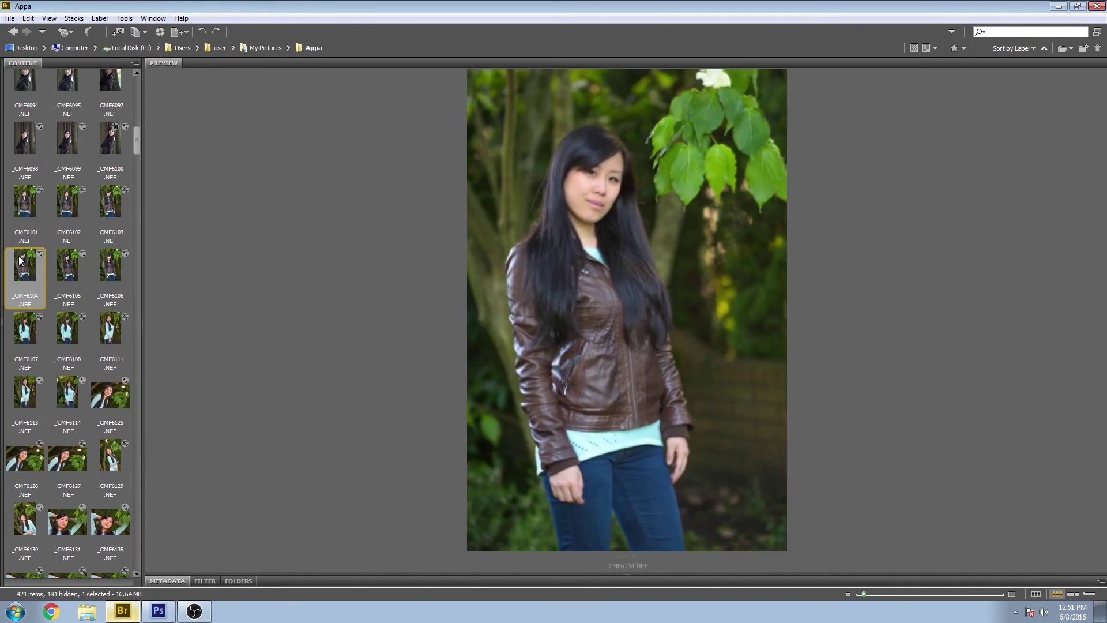